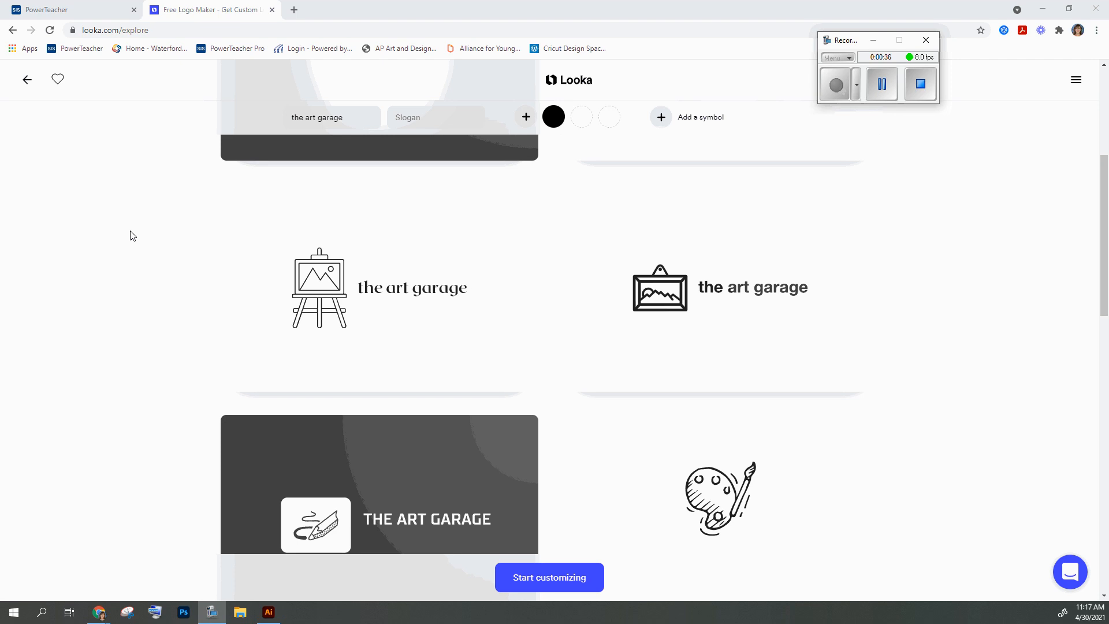
Look through the generated logo designs for "the art garage" on Looka, loading more designs as well
scroll(128, 249, "up", 5)
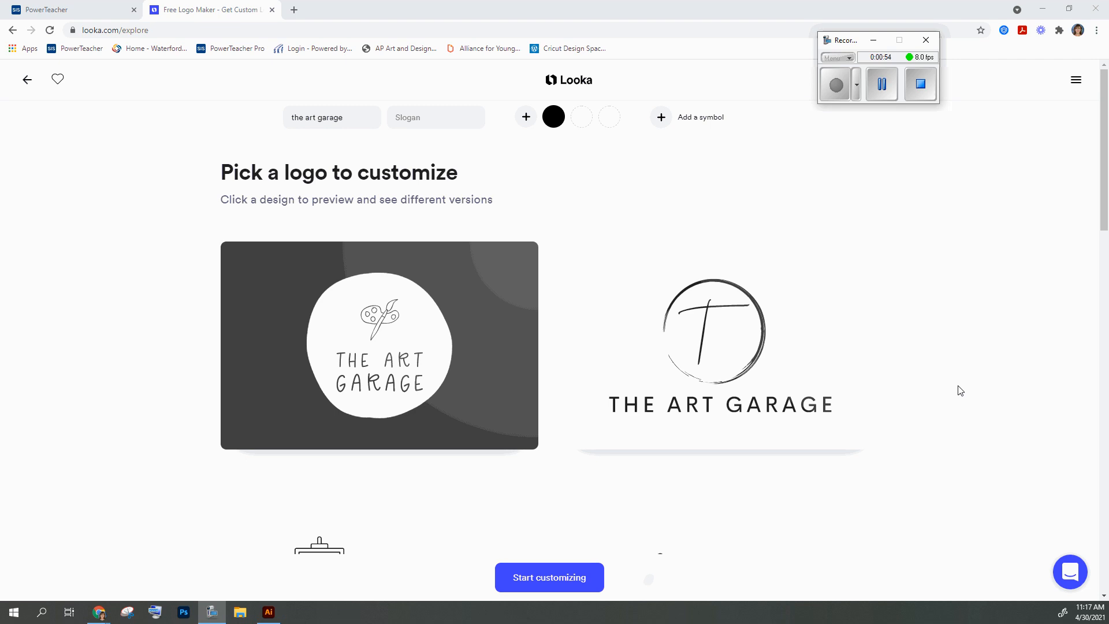
scroll(119, 339, "down", 4)
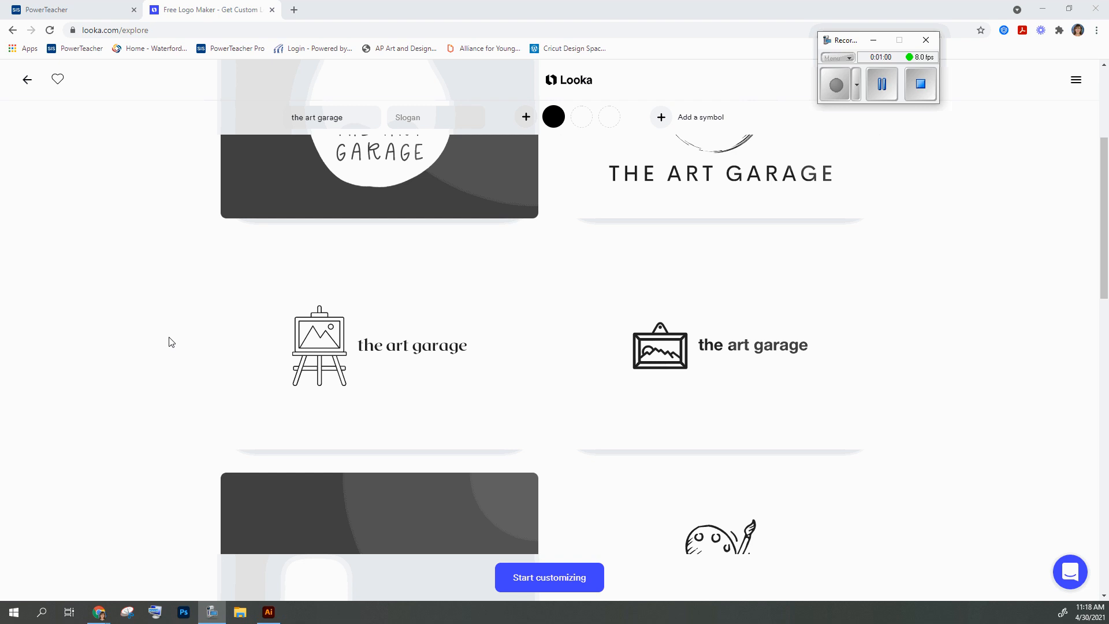
scroll(177, 342, "down", 1)
scroll(179, 342, "down", 3)
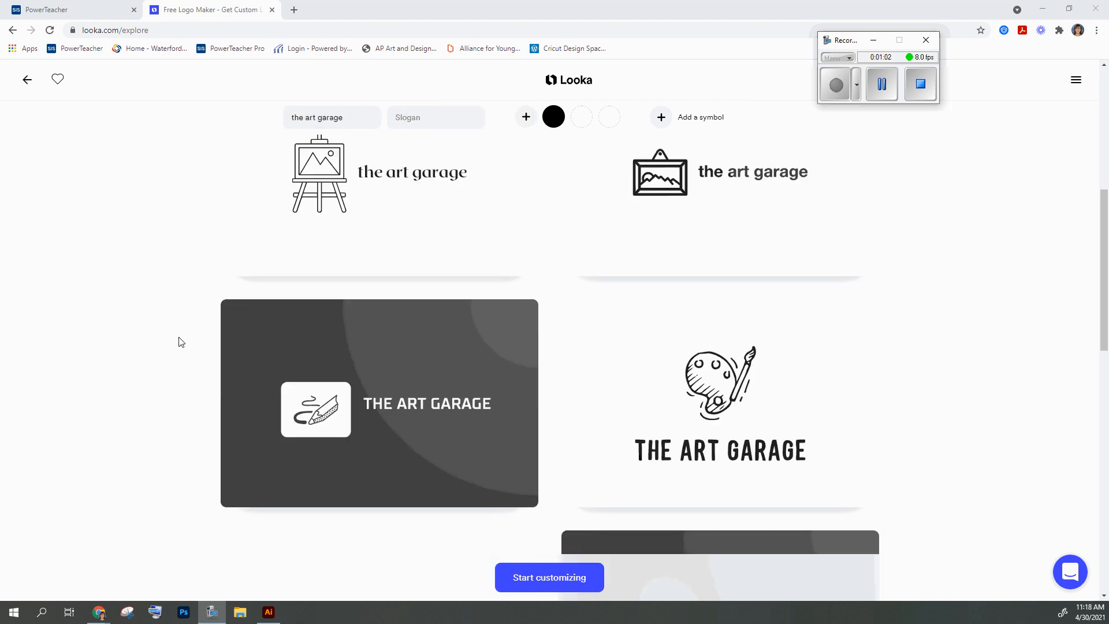
scroll(180, 342, "down", 3)
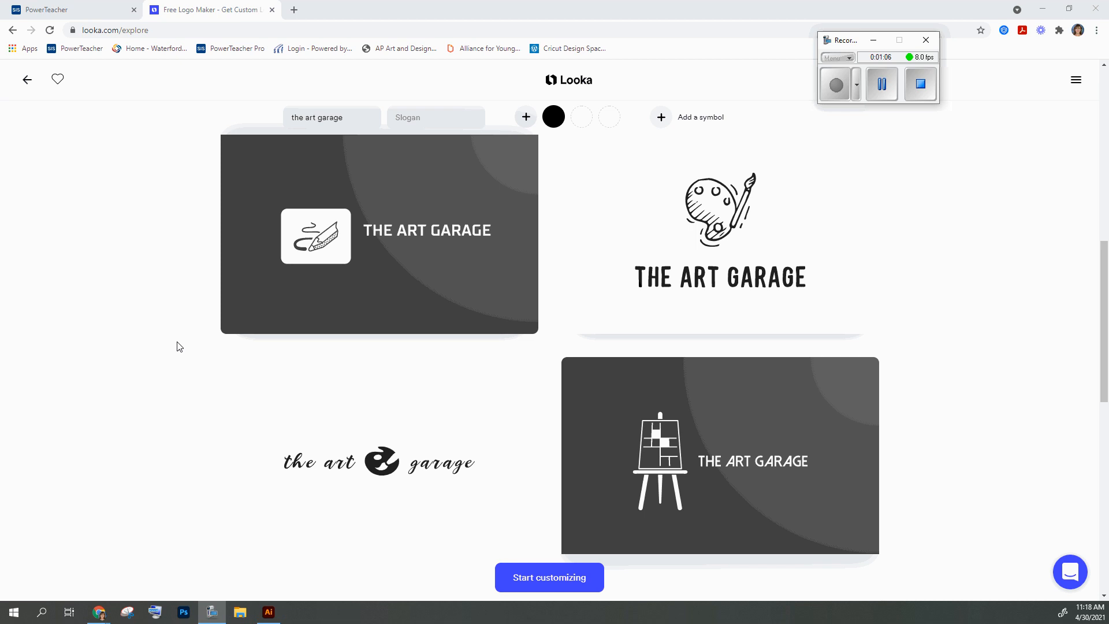
scroll(177, 346, "down", 8)
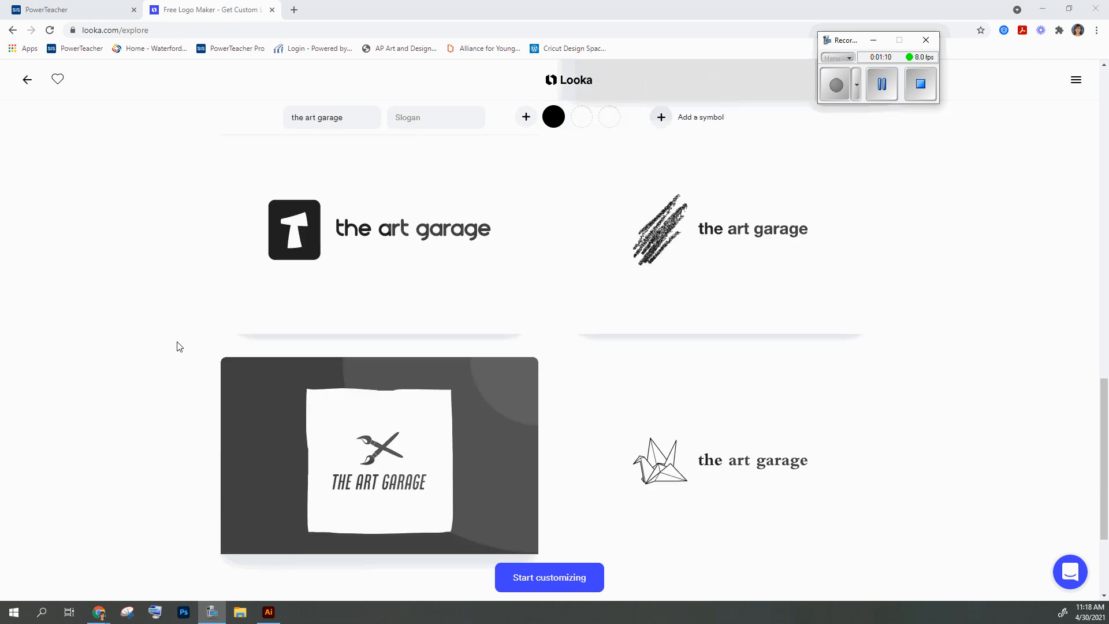
scroll(181, 347, "down", 3)
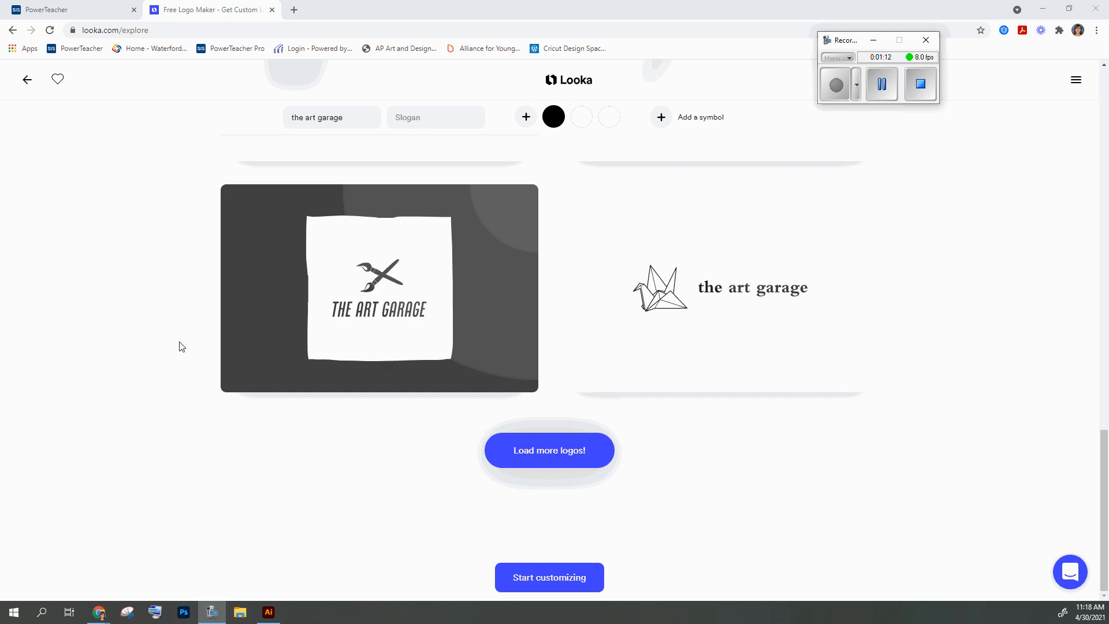
left_click(553, 450)
scroll(549, 449, "up", 3)
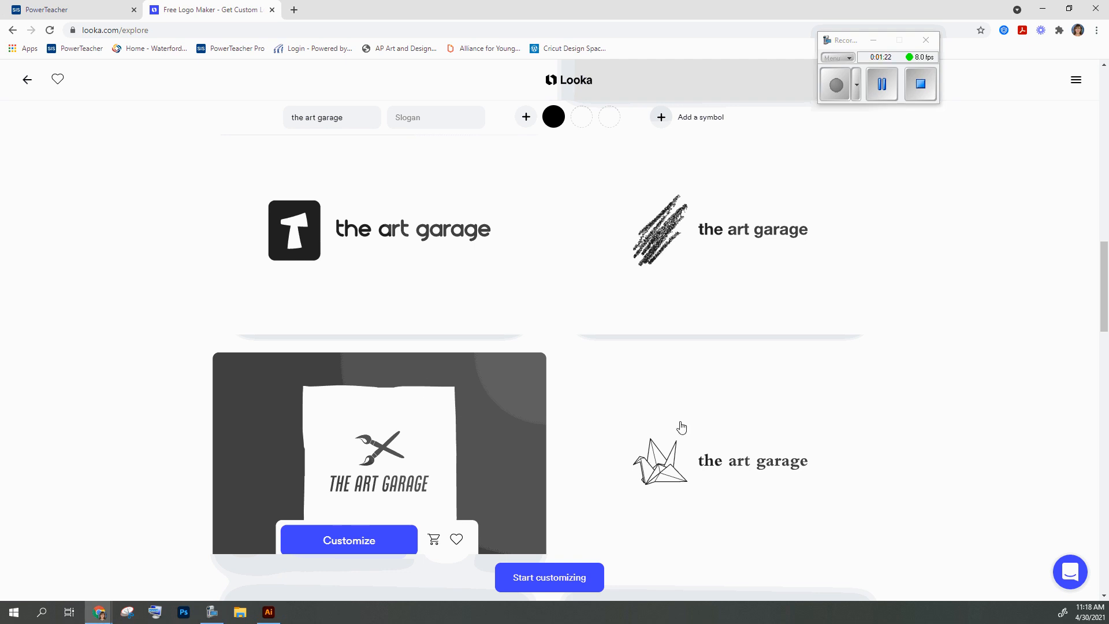
Switch to Illustrator and activate the Type tool
left_click(268, 612)
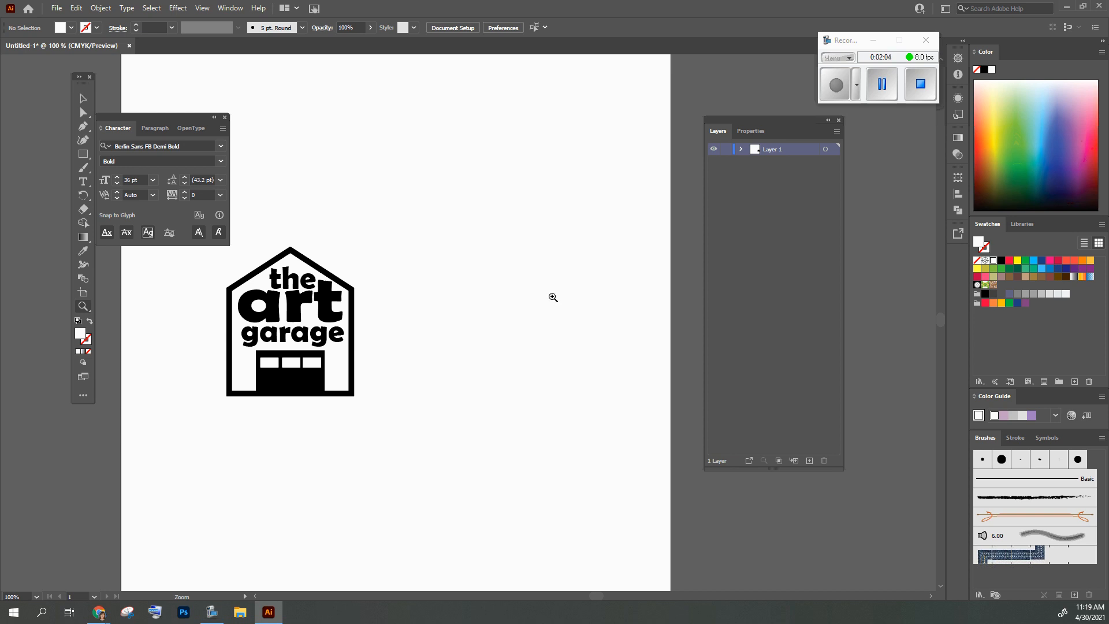
key("t")
left_click(837, 85)
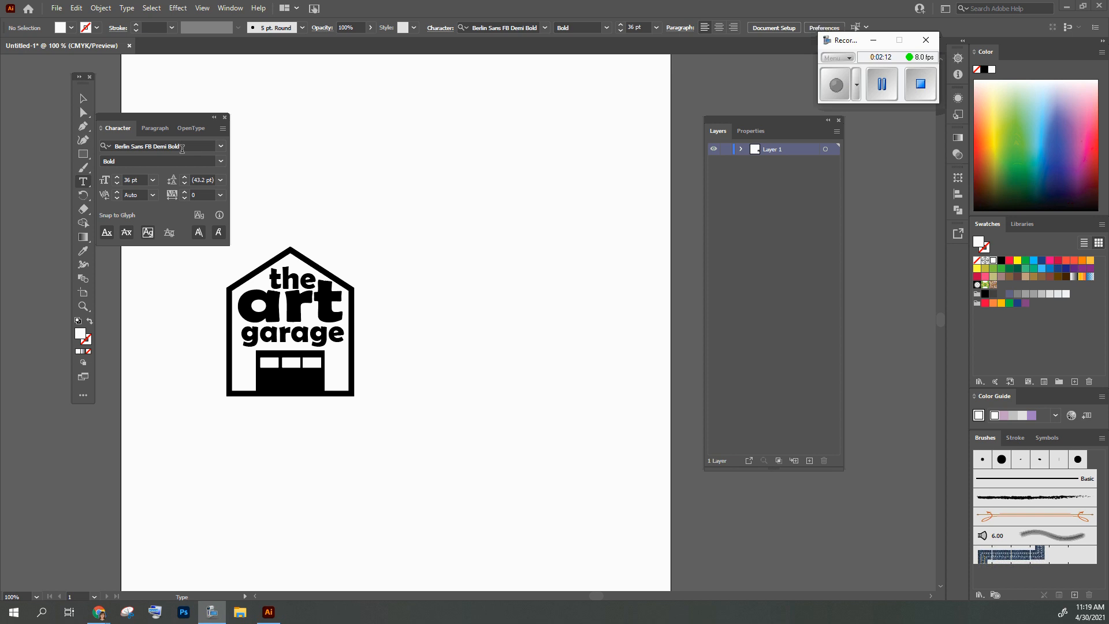
Examine the list of available fonts for the text, keeping Berlin Sans FB Demi Bold
left_click(190, 148)
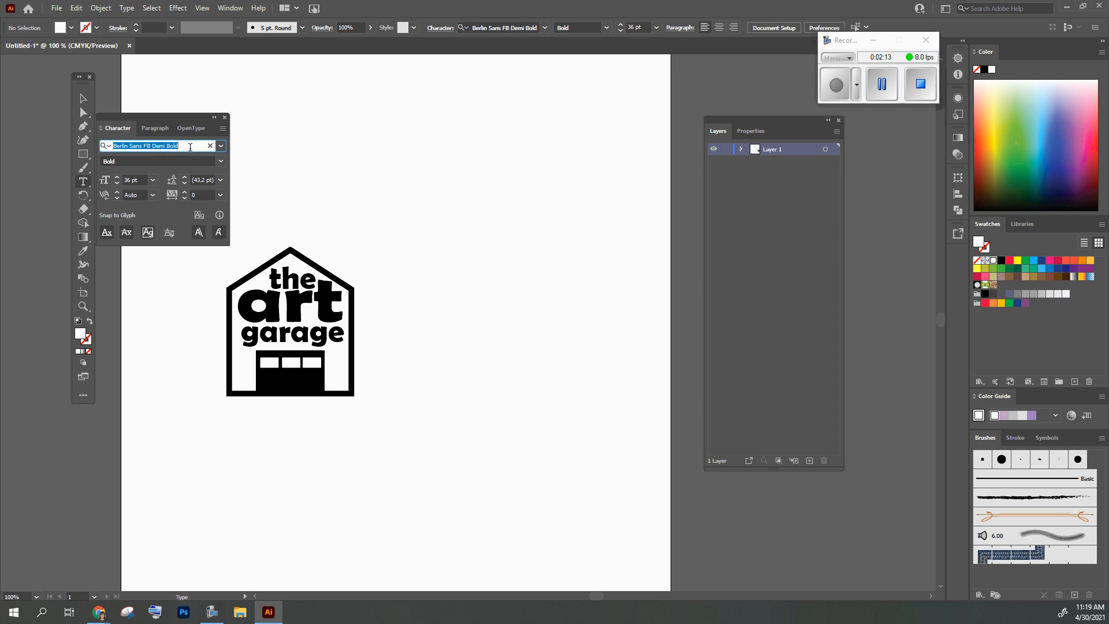
left_click(221, 147)
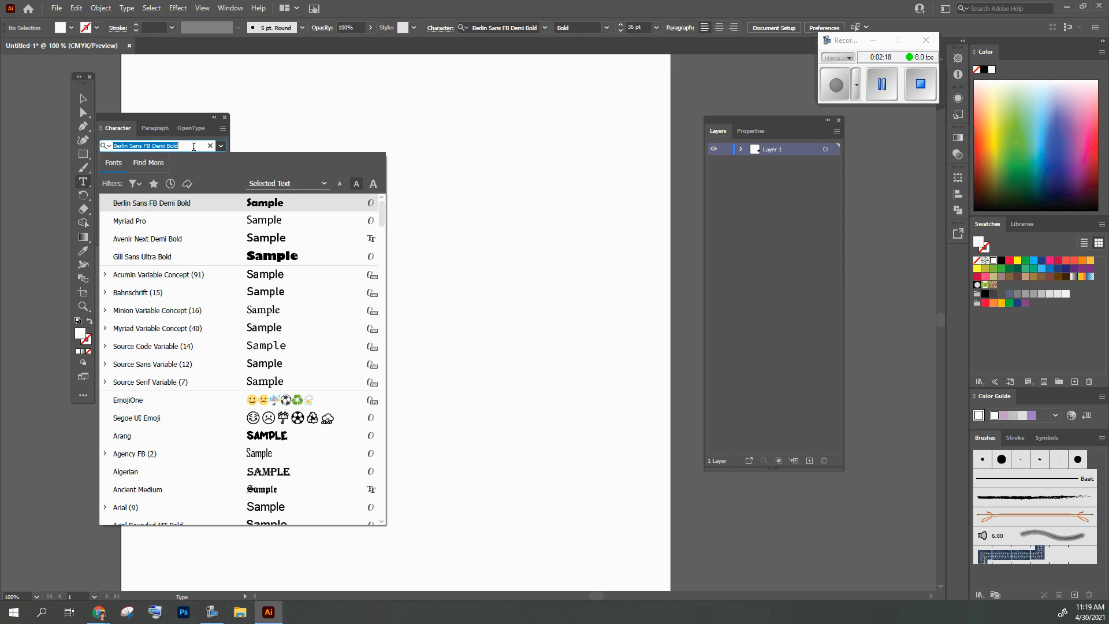
left_click(194, 146)
left_click(687, 95)
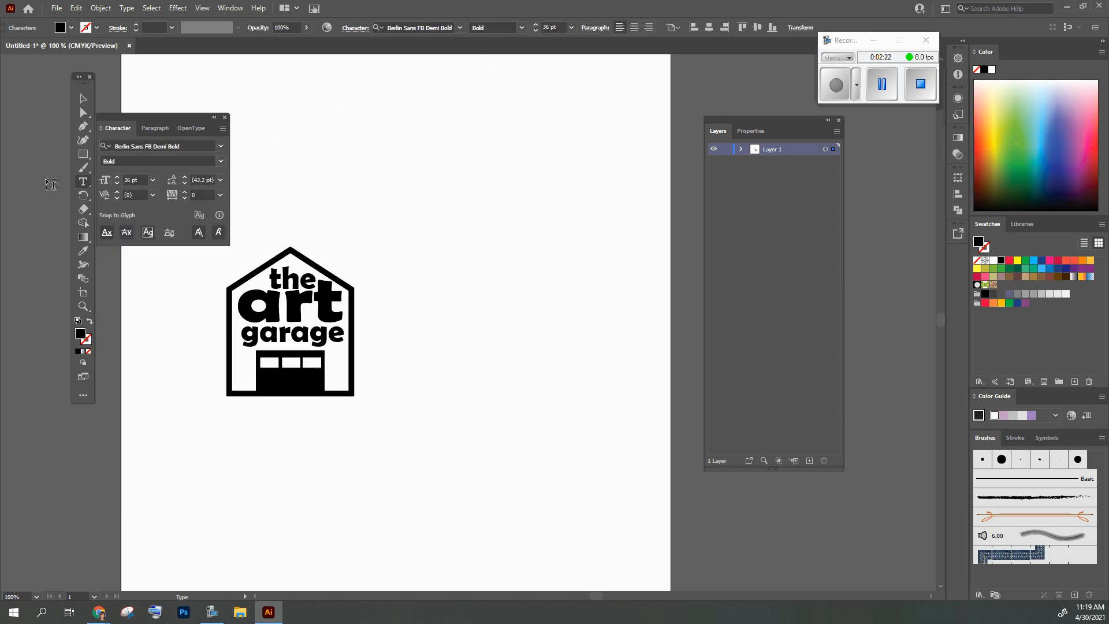
key("Escape")
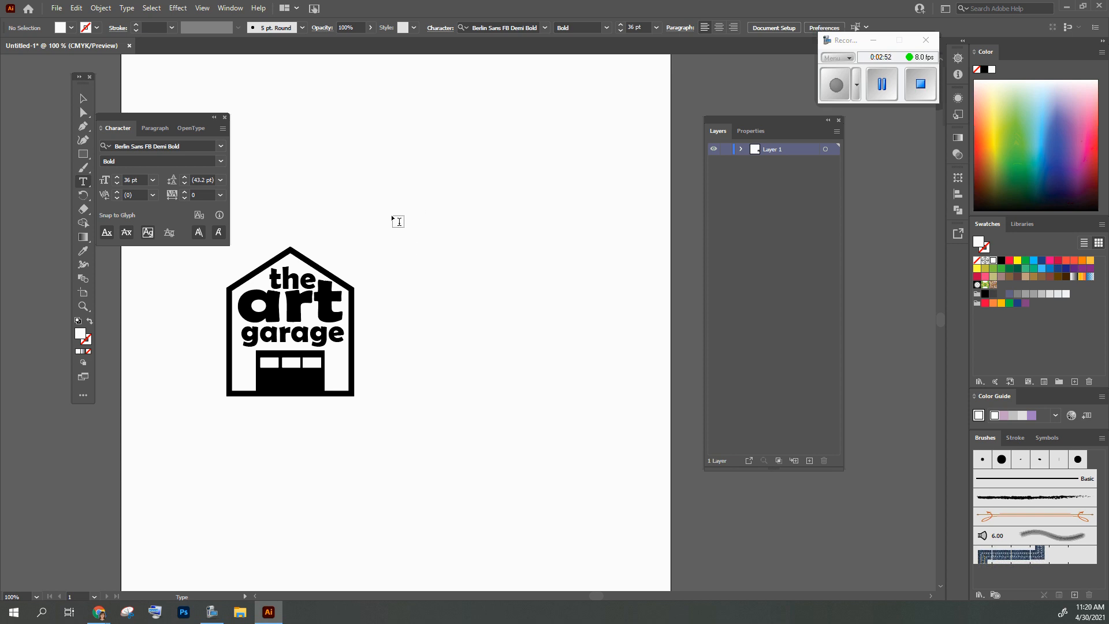
Add the words "the" and "art" as separate text objects beside the finished logo, one below the other
left_click(426, 237)
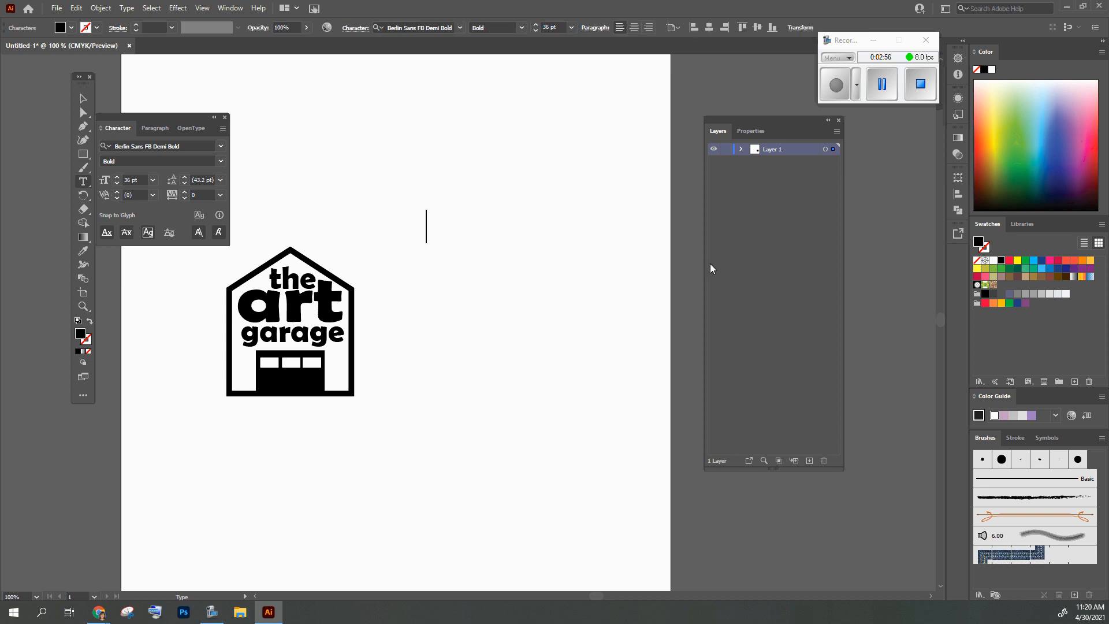
type("the")
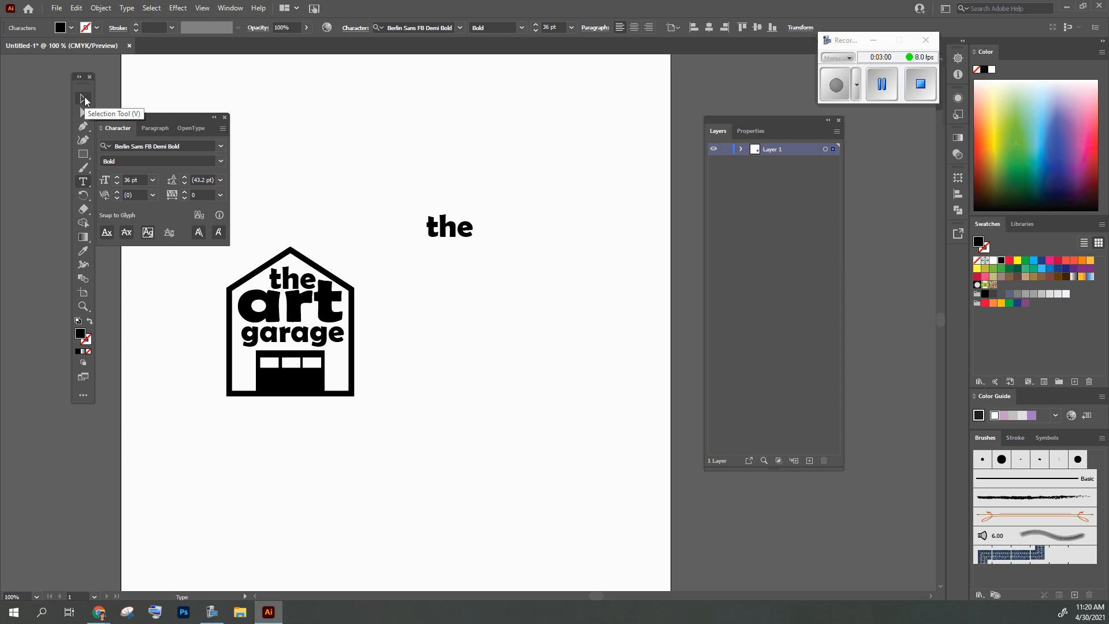
left_click(84, 100)
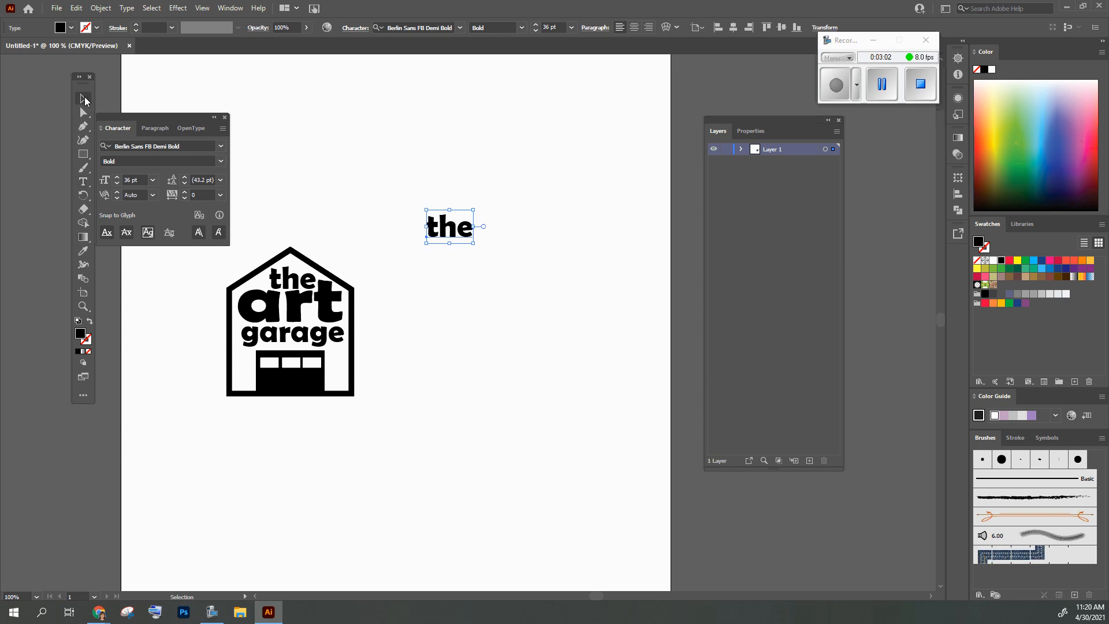
left_click(84, 183)
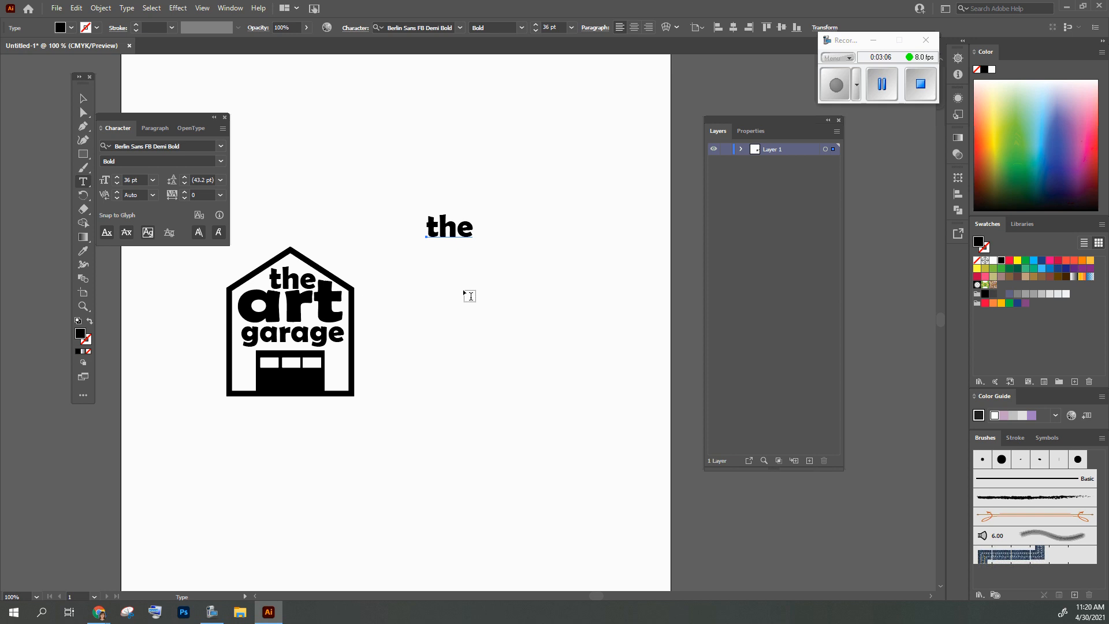
left_click(436, 294)
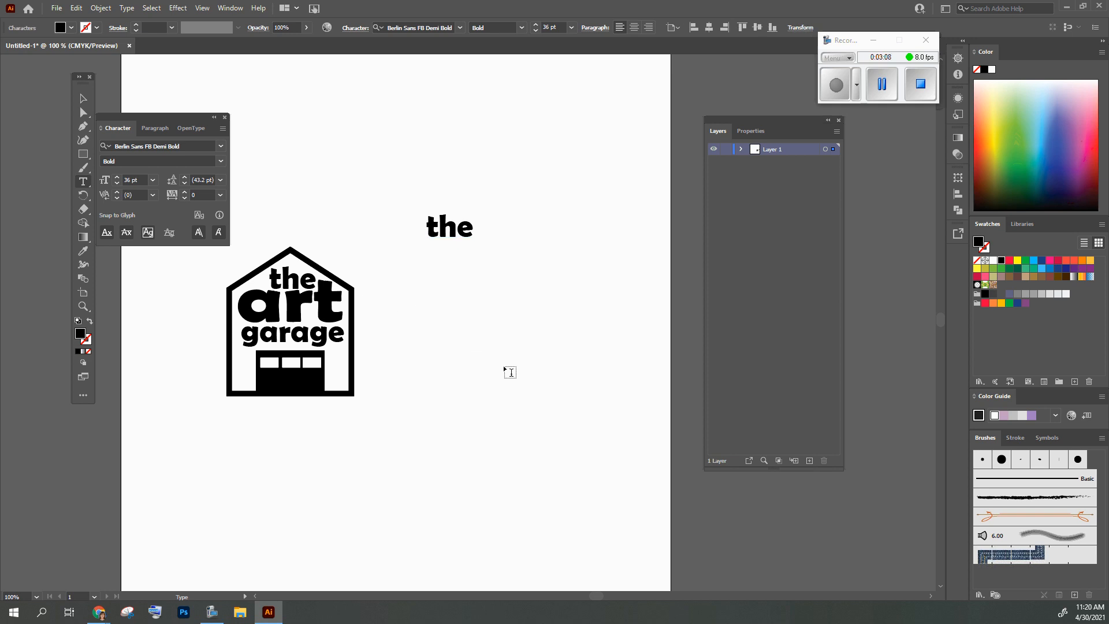
type("art")
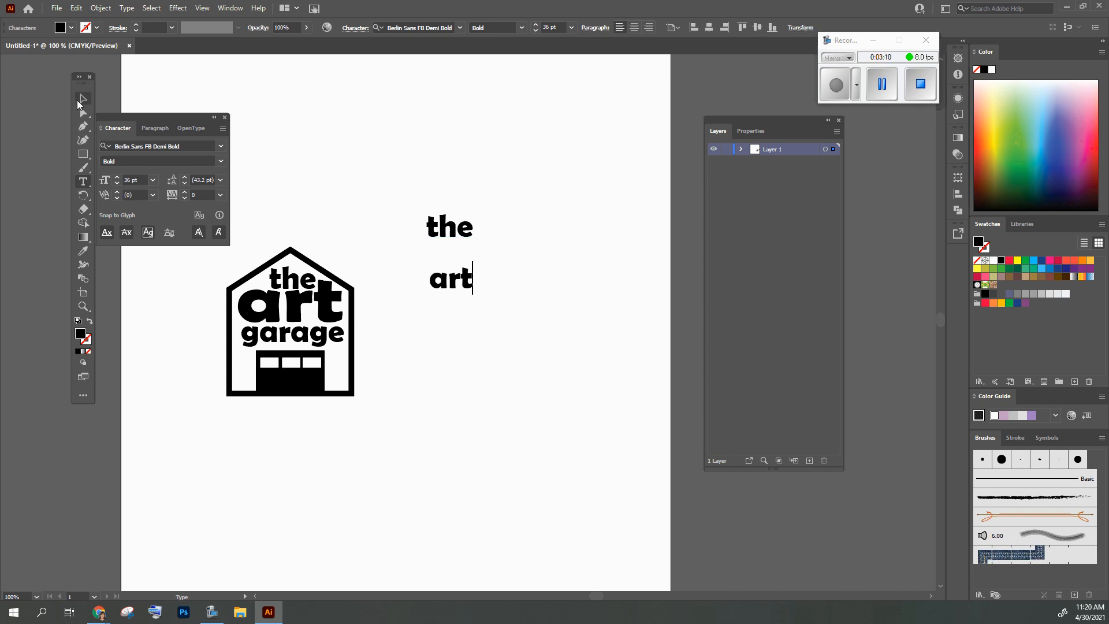
left_click(84, 98)
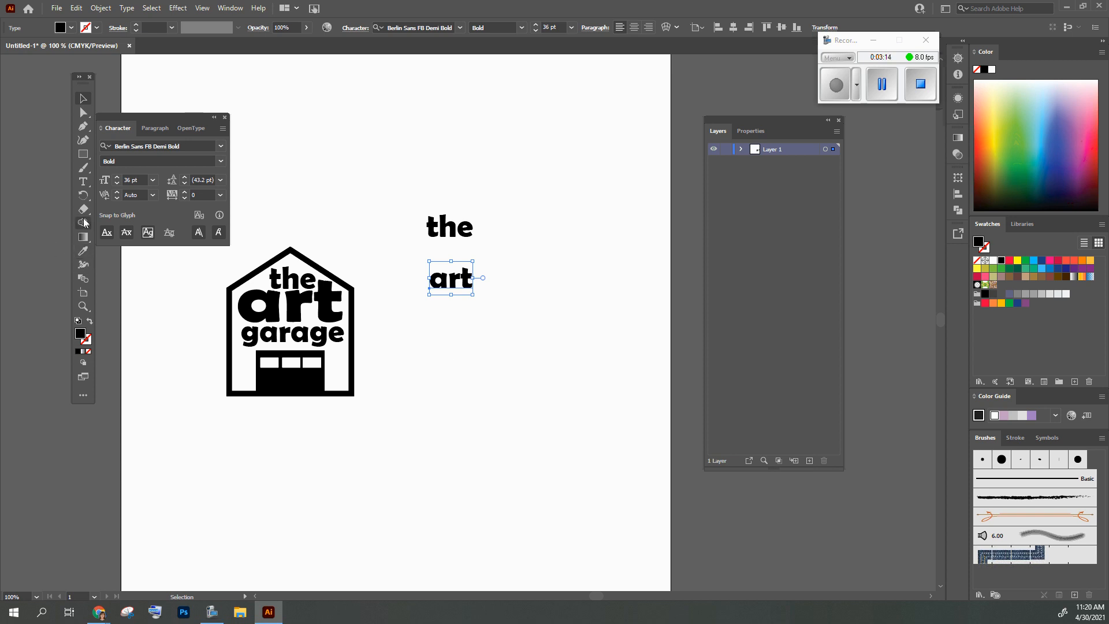
Add the word "garage" as a separate text object below "art"
left_click(83, 181)
left_click(457, 347)
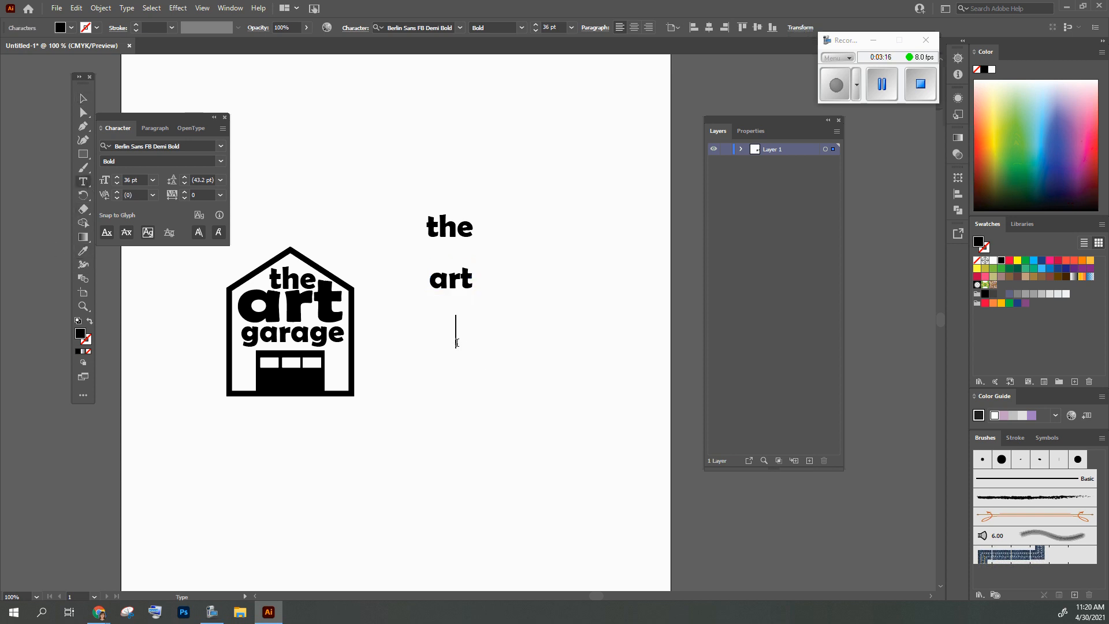
type("garage")
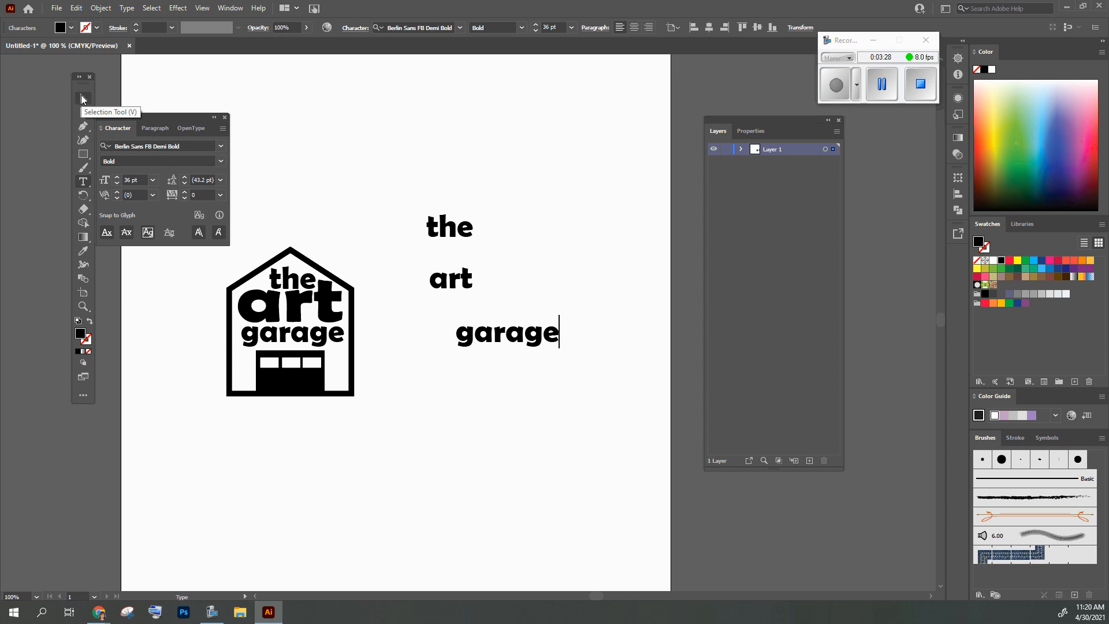
left_click(82, 98)
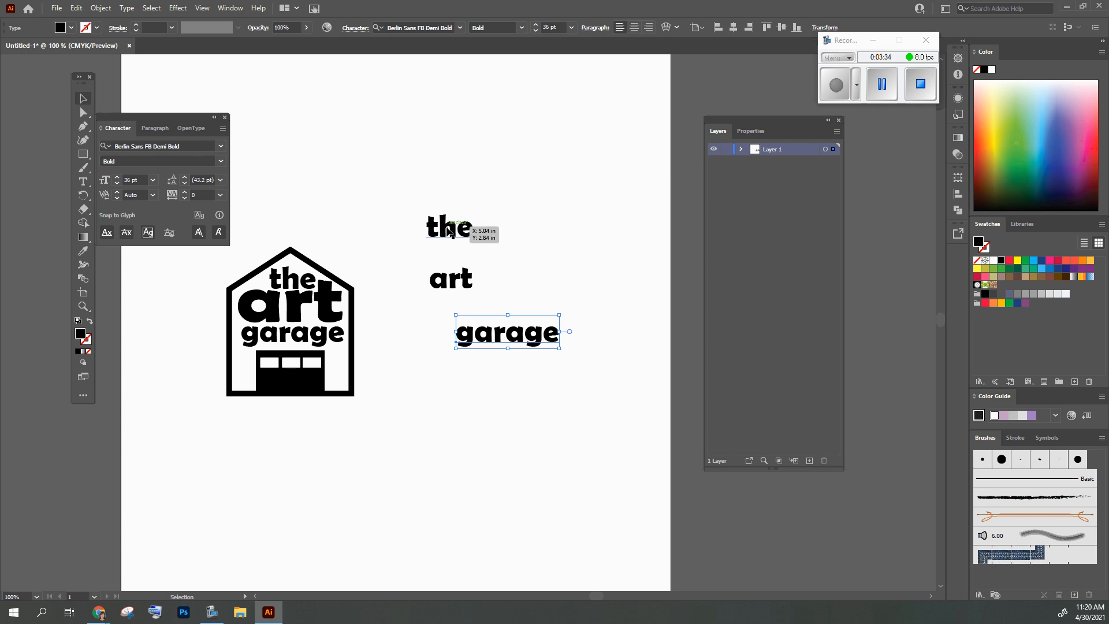
Move "the" and "art" into a close stack above "garage", and shift "garage" slightly upward
left_click_drag(449, 227, 501, 228)
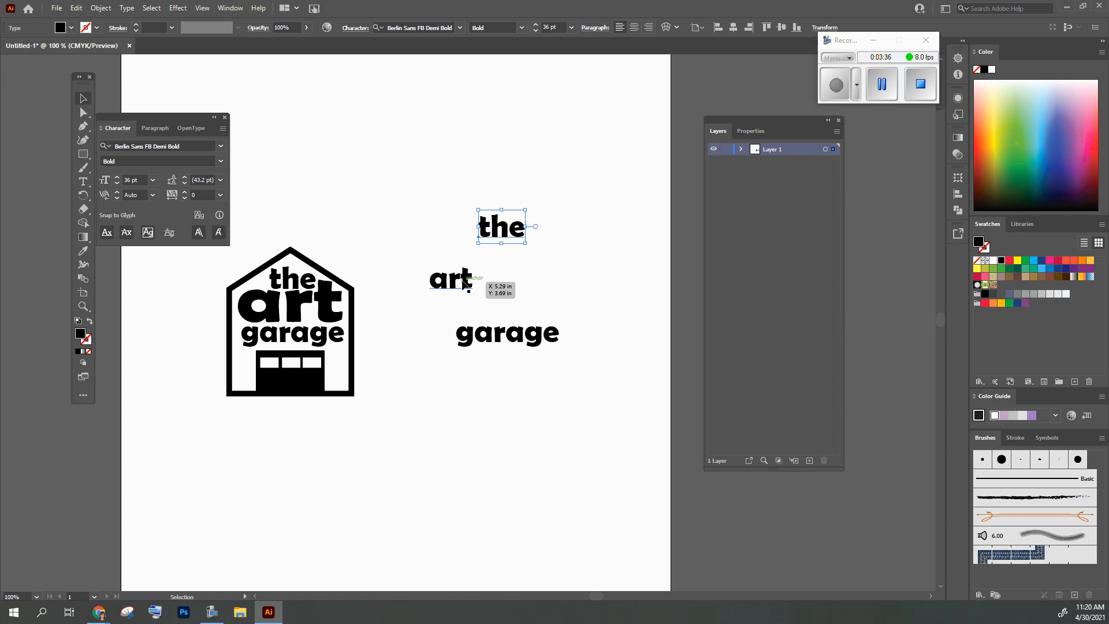
left_click_drag(463, 279, 512, 248)
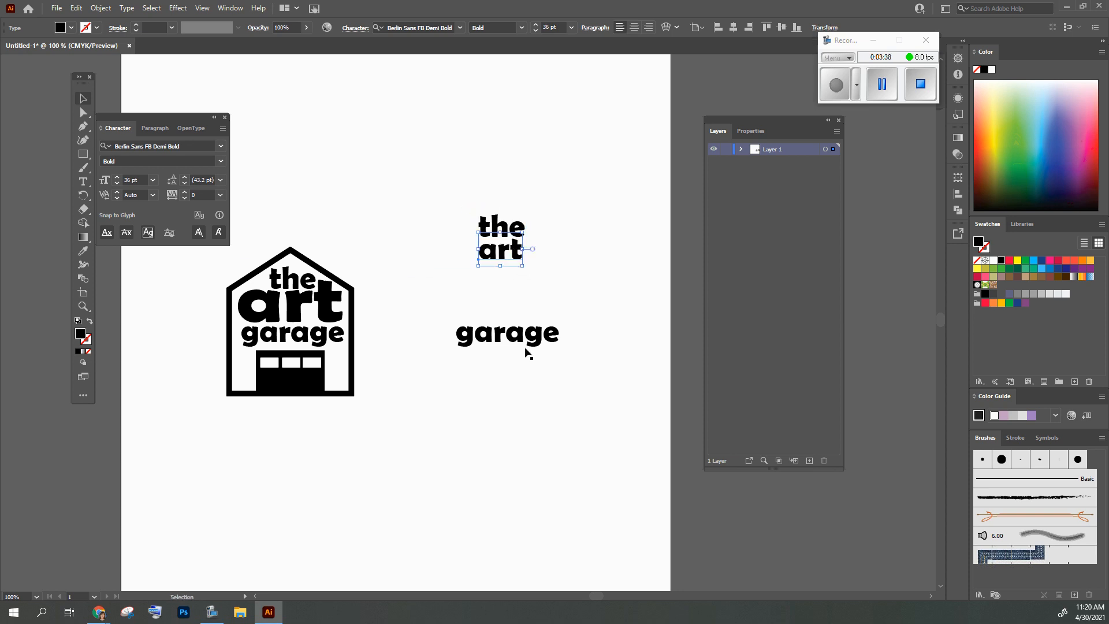
mouse_move(523, 344)
left_mouse_down()
mouse_move(522, 287)
mouse_move(519, 333)
left_mouse_up()
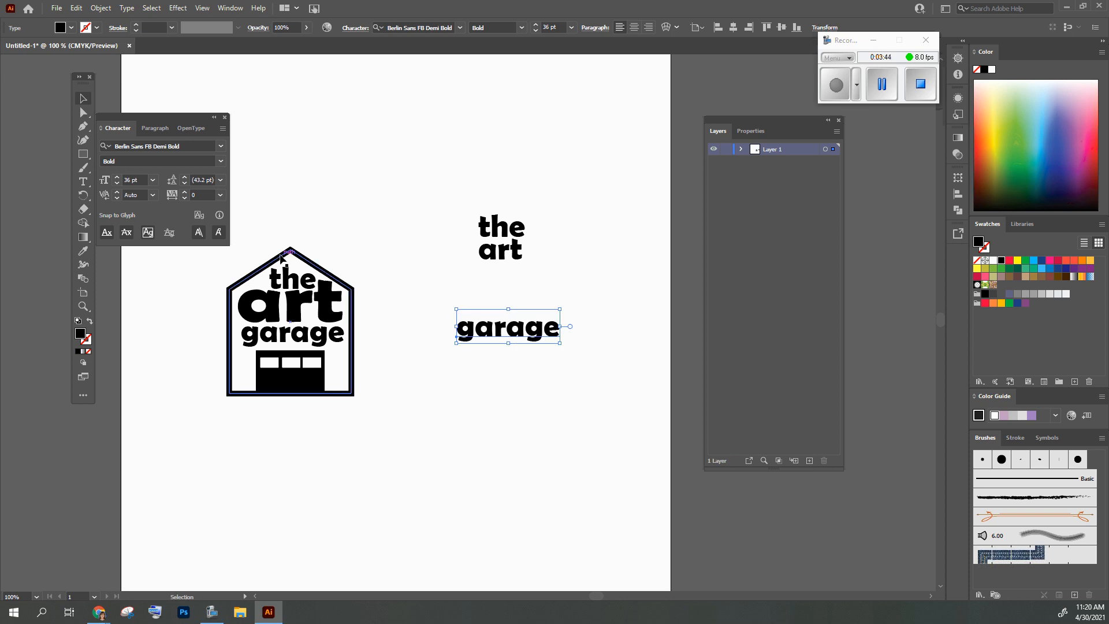
Place "art" directly above "garage" and stretch it to the width of "garage" at about 63 pt
left_click_drag(509, 252, 561, 275)
left_click_drag(456, 299, 456, 300)
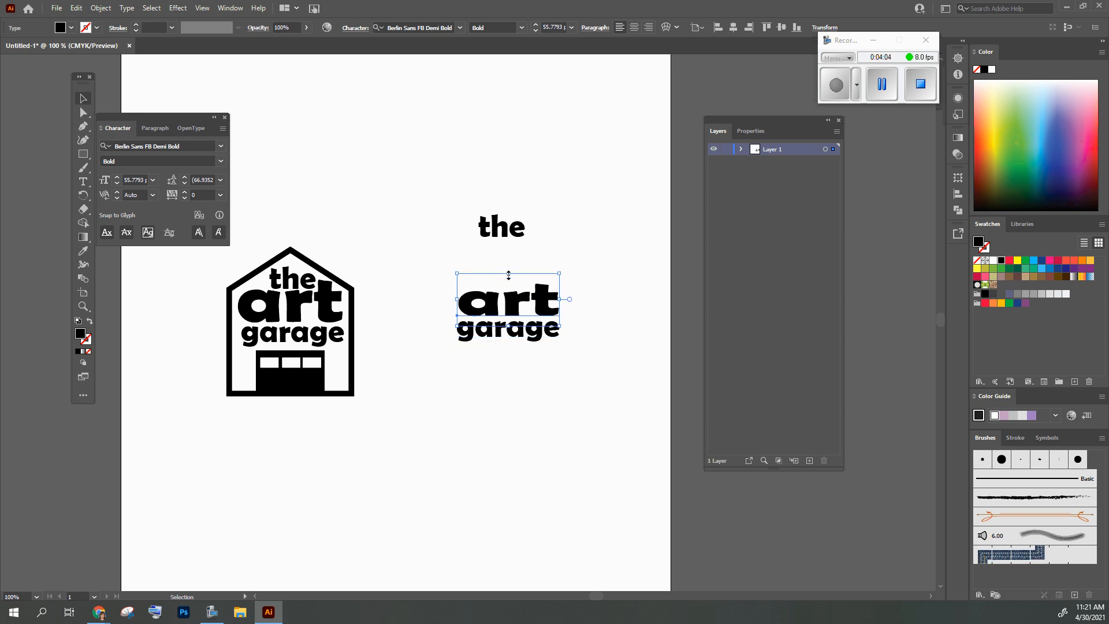
left_click_drag(508, 272, 508, 267)
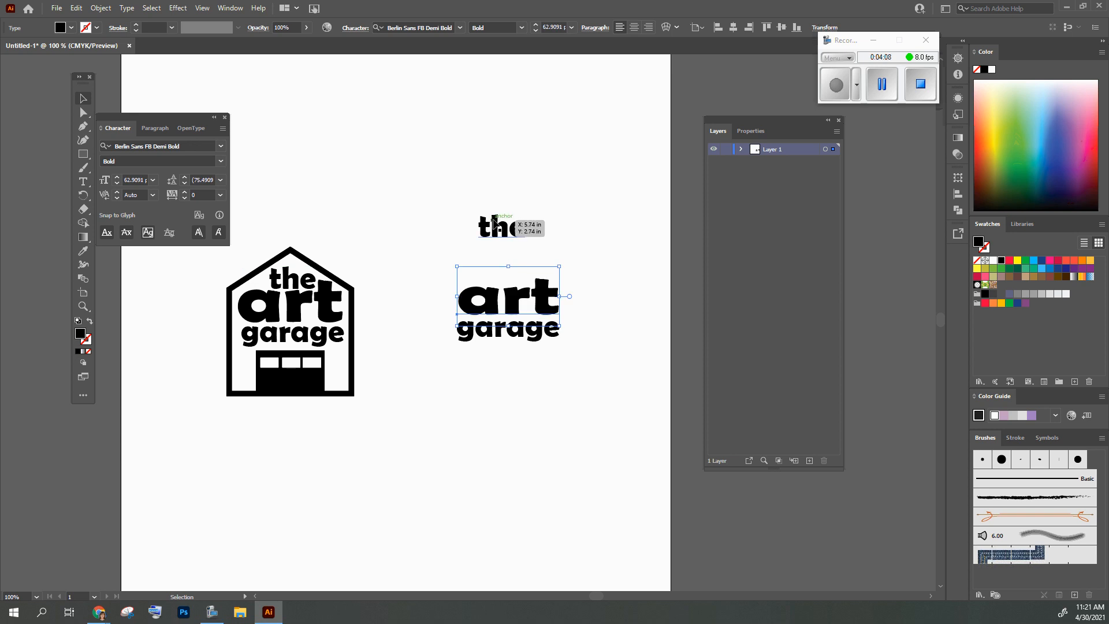
Place "the" tightly above "art" and fine-tune its position with small nudges down and to the right
left_click_drag(496, 225, 520, 280)
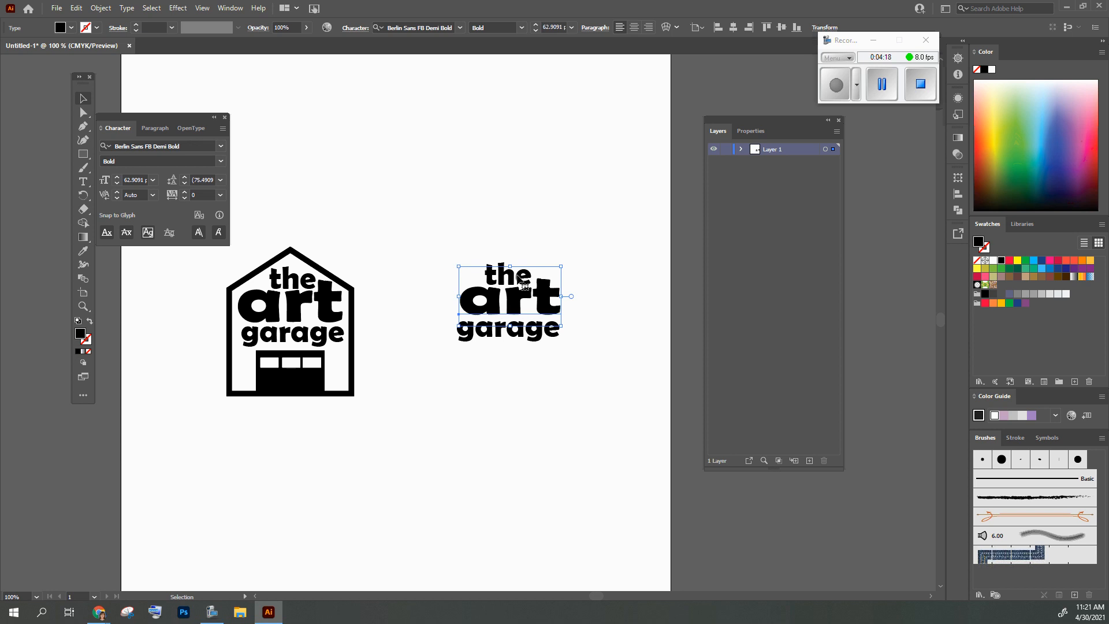
left_click(512, 212)
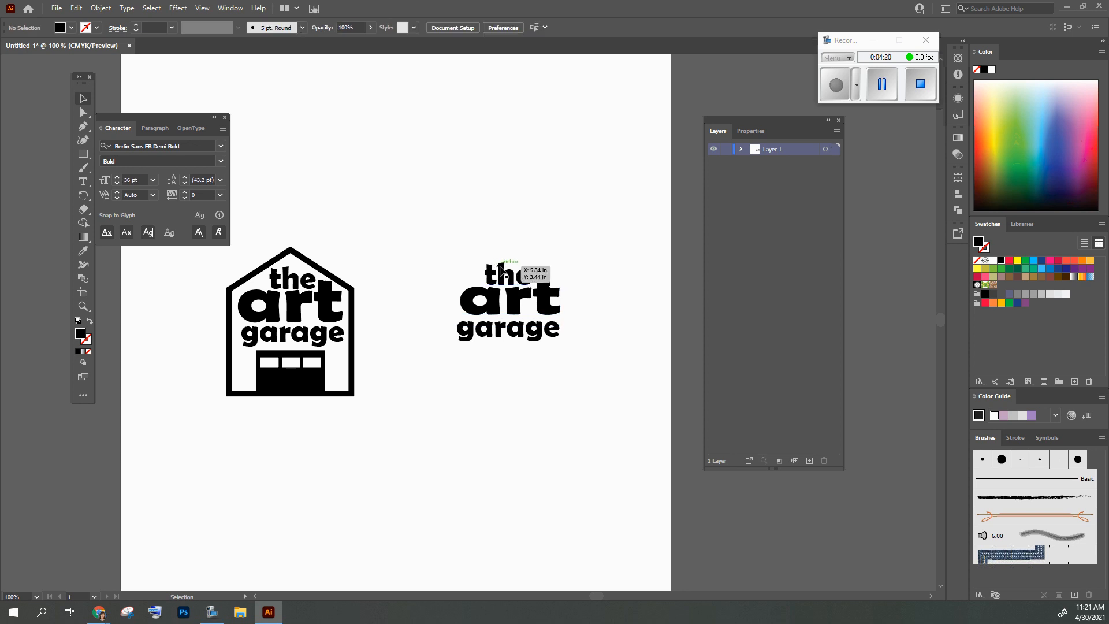
left_click(497, 272)
key("Down")
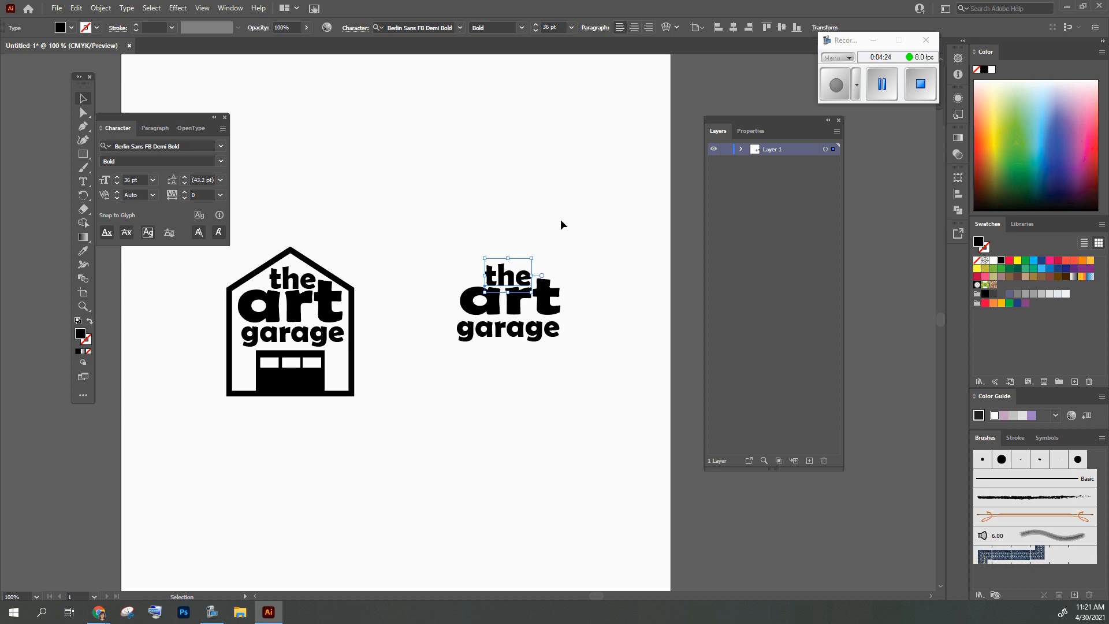
key("Right")
key("Right")
key("Right")
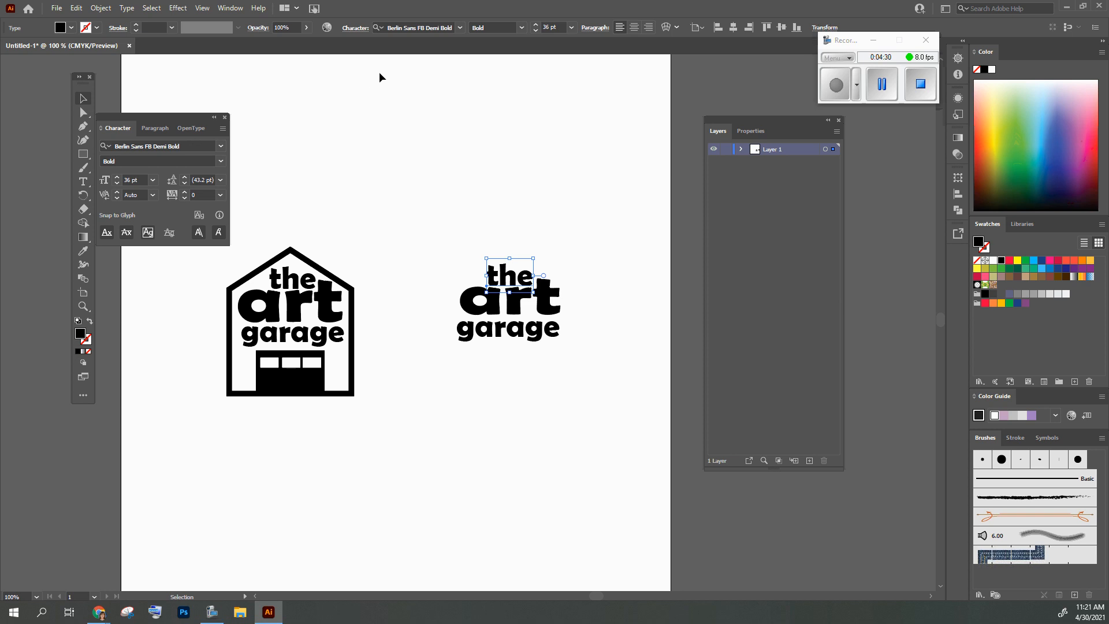
left_click(383, 101)
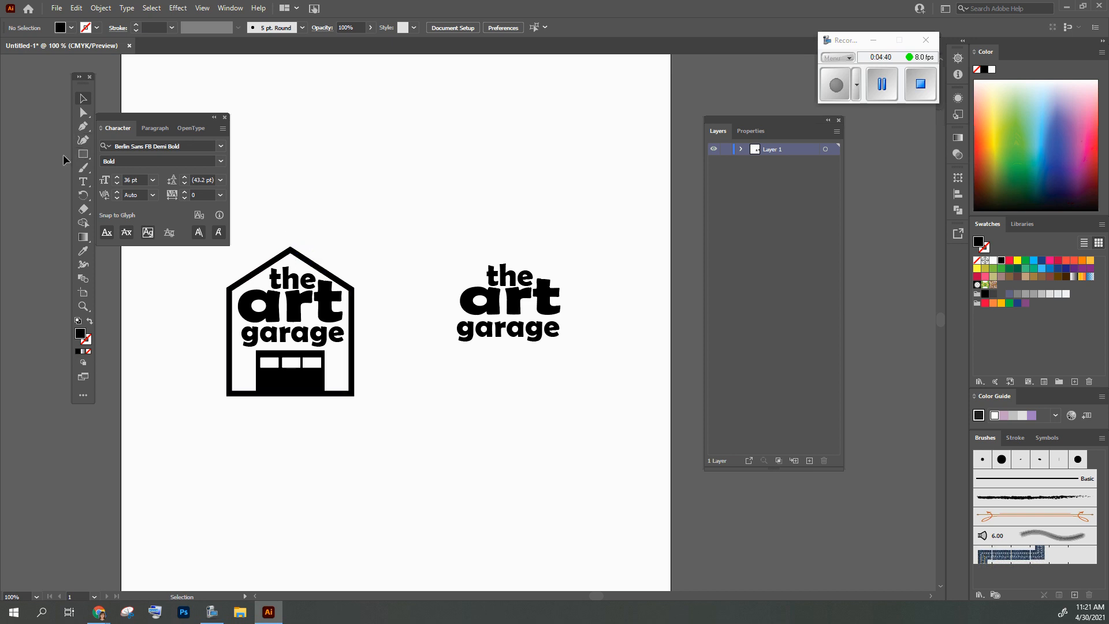
Draw a rectangle about 1.86 by 1.68 in below the new lettering, with no fill and a black stroke
left_click(84, 159)
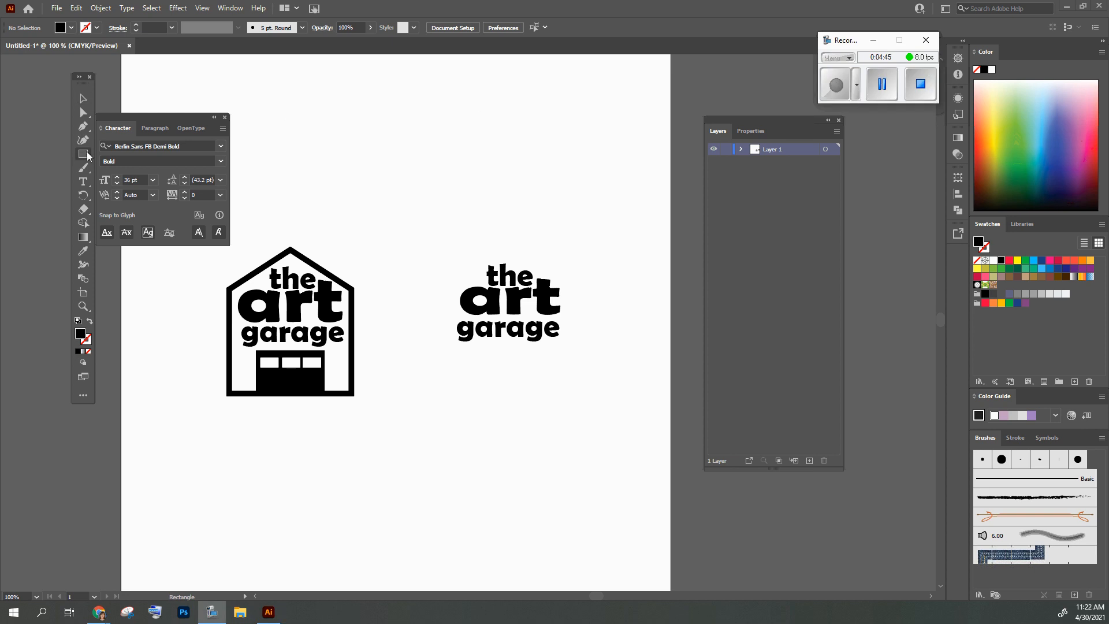
left_click(89, 29)
left_click(32, 46)
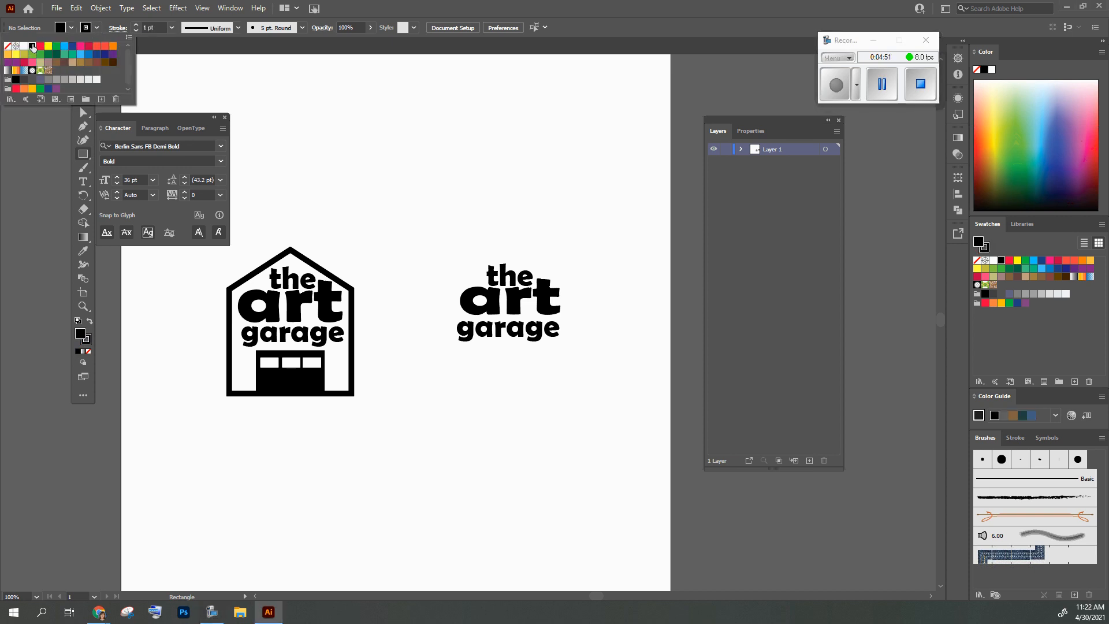
left_click(63, 28)
left_click(62, 27)
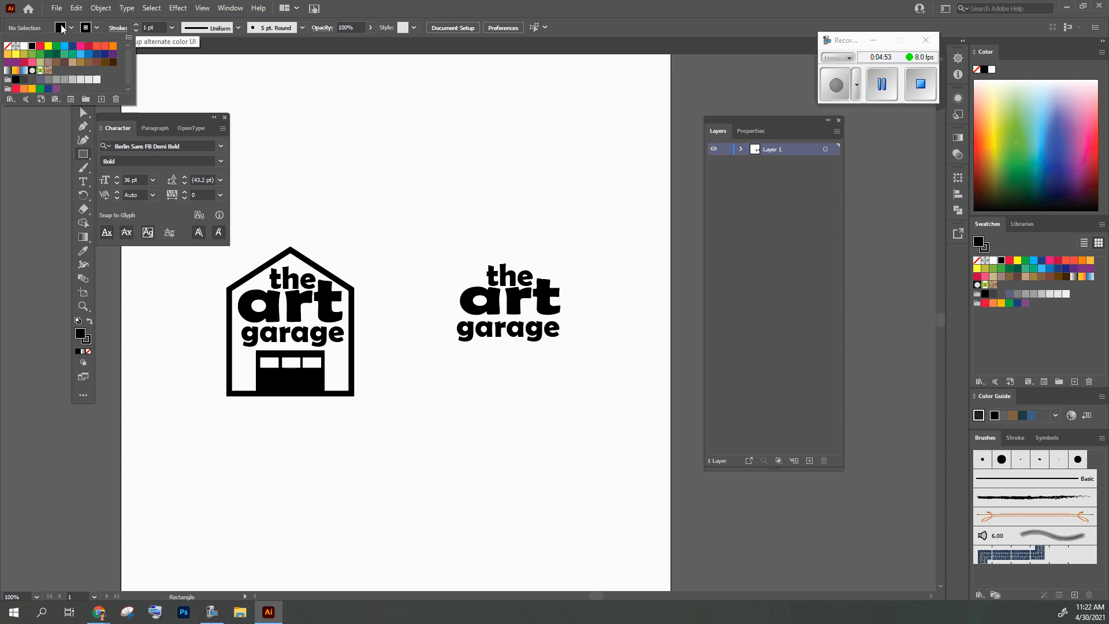
left_click(8, 45)
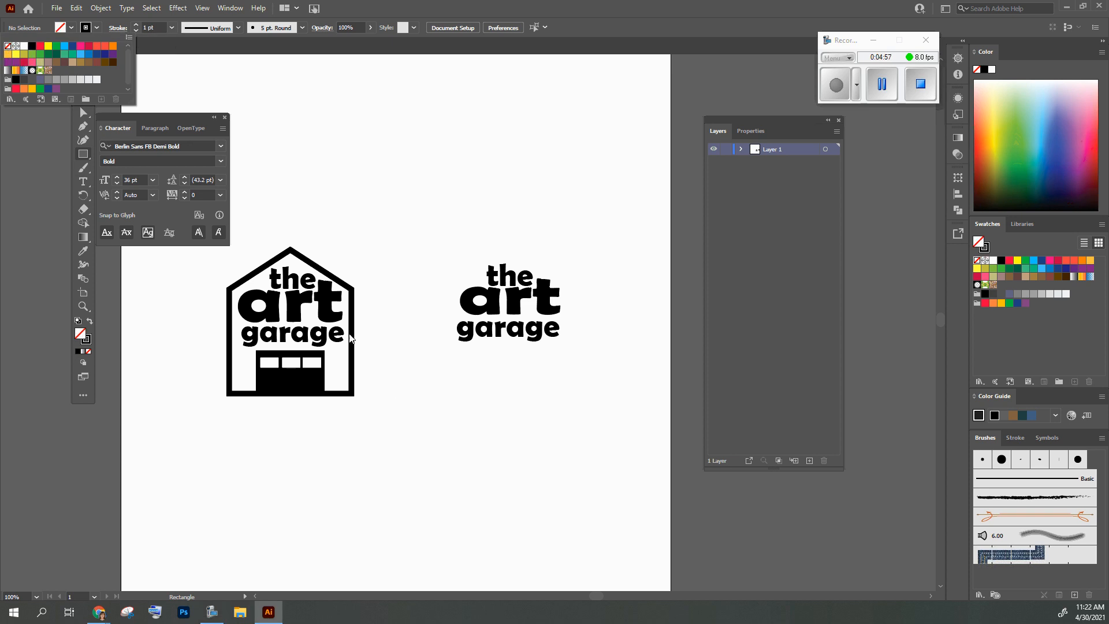
left_click(444, 410)
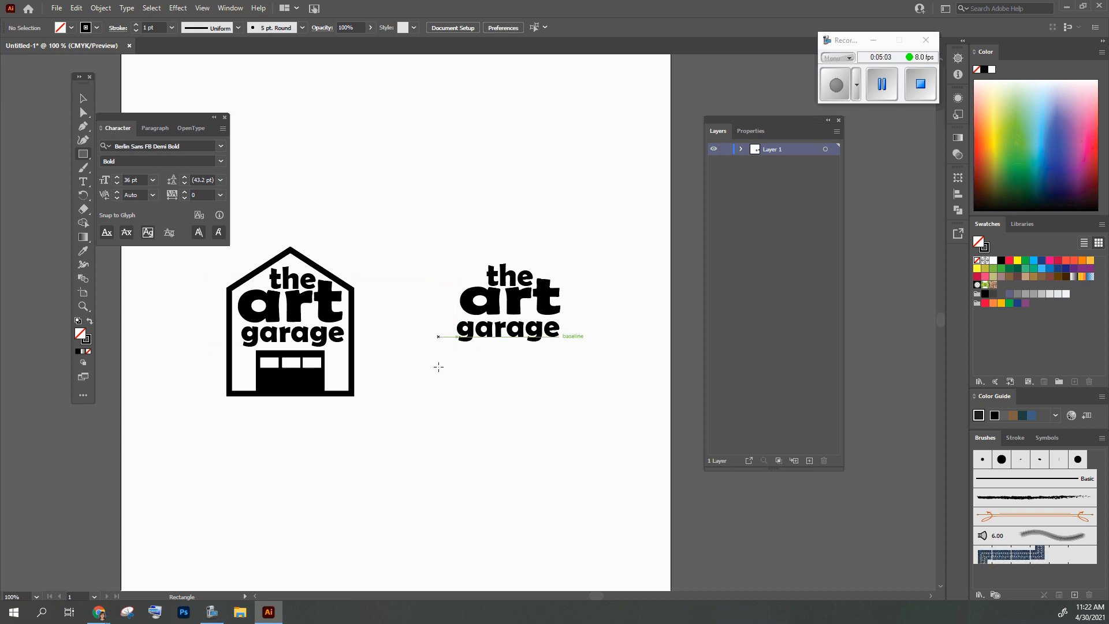
left_click_drag(453, 390, 574, 499)
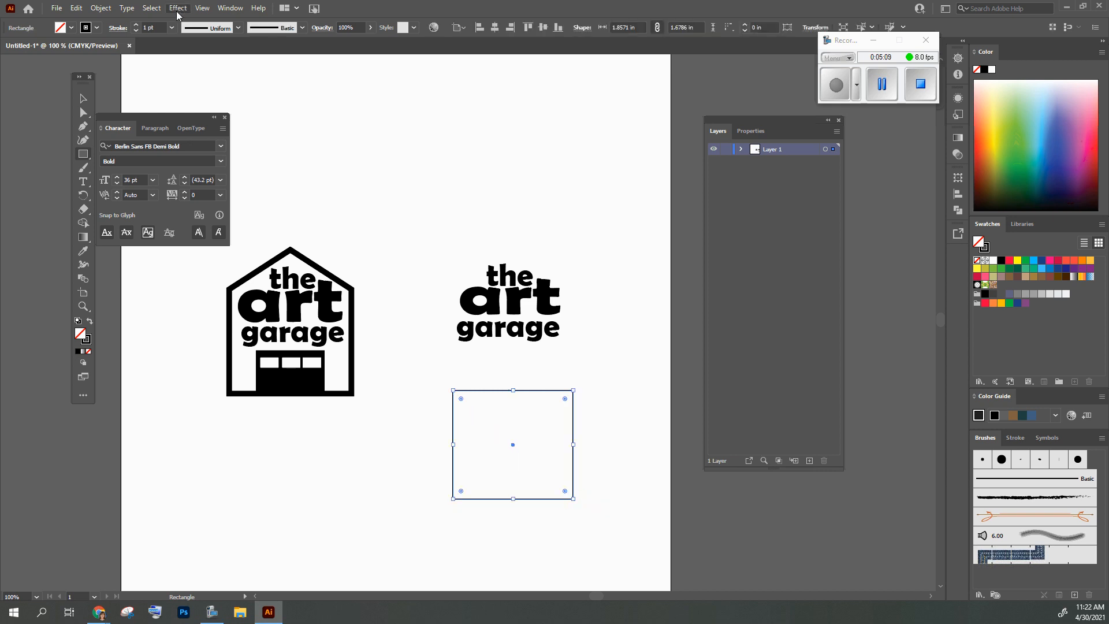
Set the rectangle's stroke weight to 5 pt
left_click(136, 26)
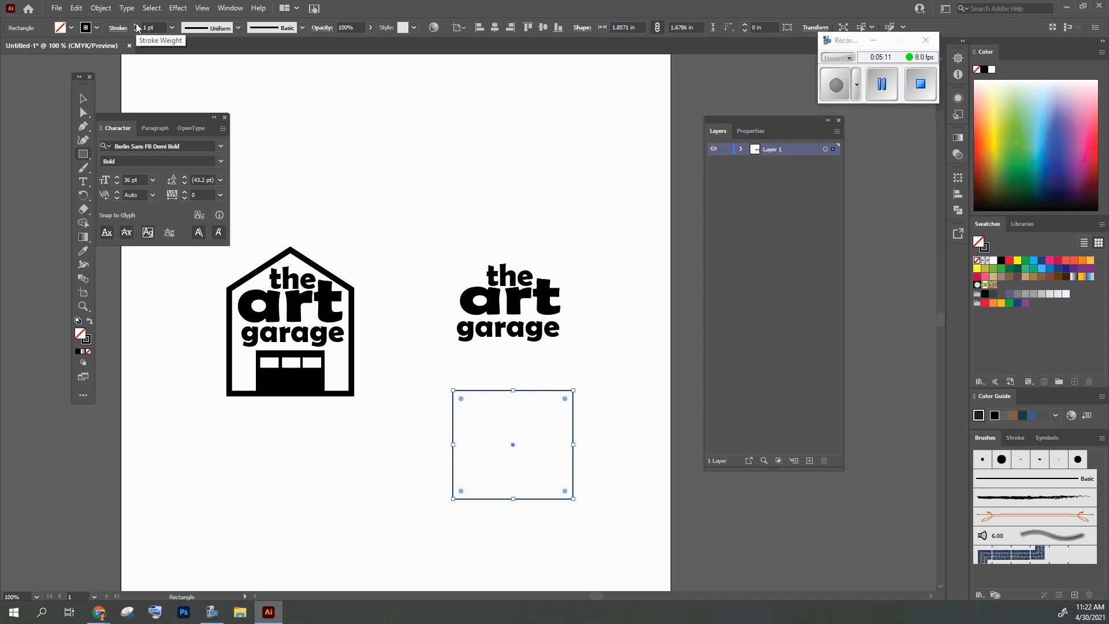
left_click(137, 25)
left_click(137, 26)
left_click(137, 25)
left_click(137, 25)
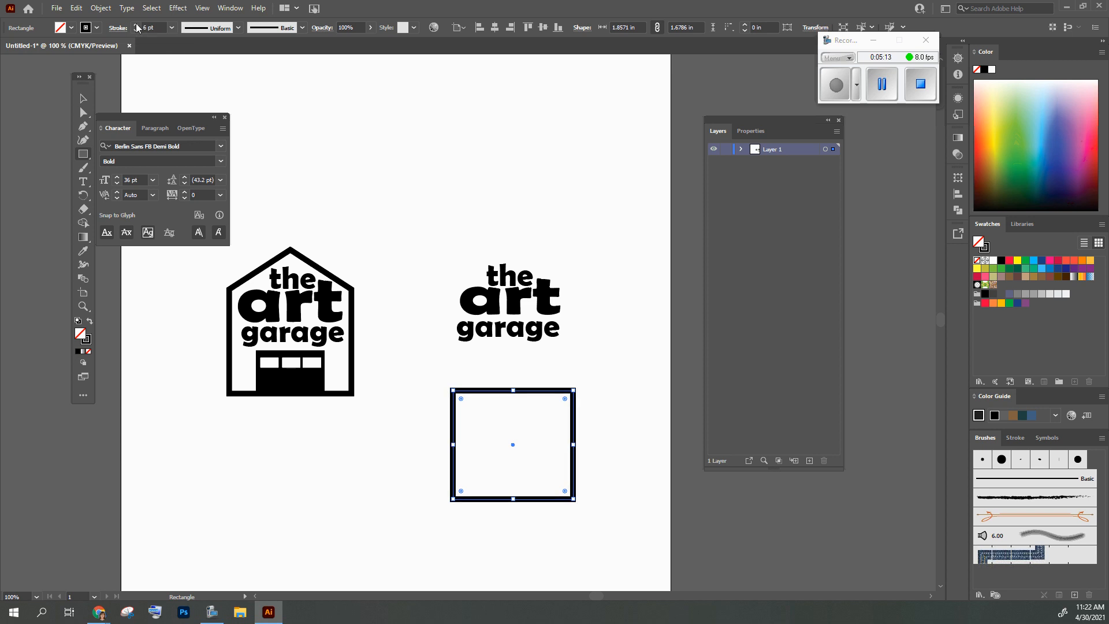
left_click(137, 30)
left_click(137, 30)
left_click(136, 30)
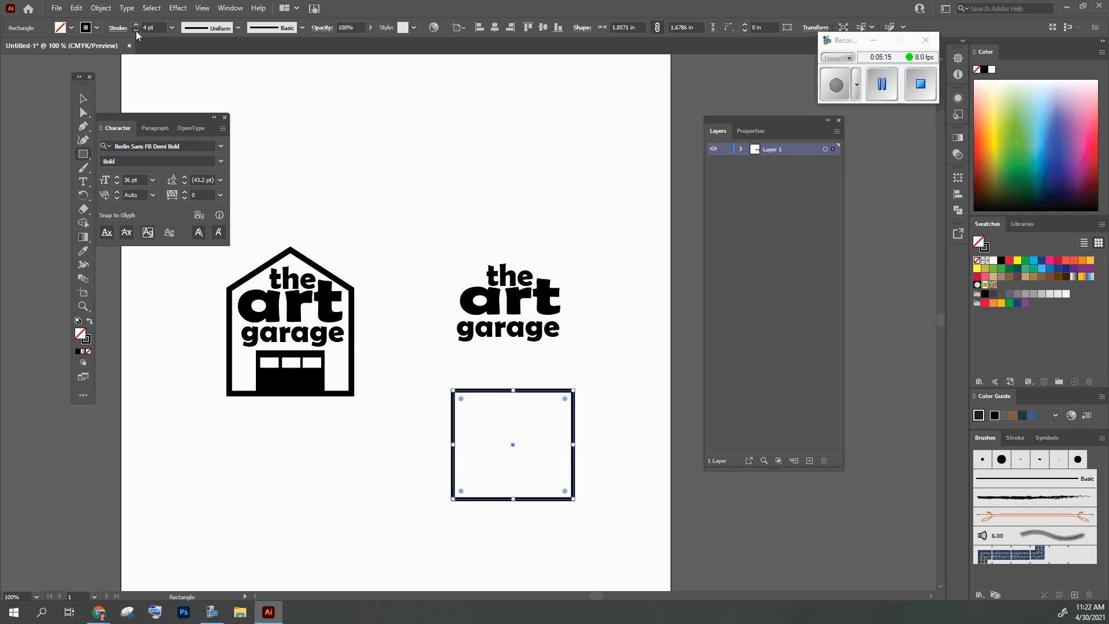
left_click(137, 30)
left_click(137, 30)
left_click(137, 26)
left_click(137, 26)
left_click(137, 26)
left_click(137, 26)
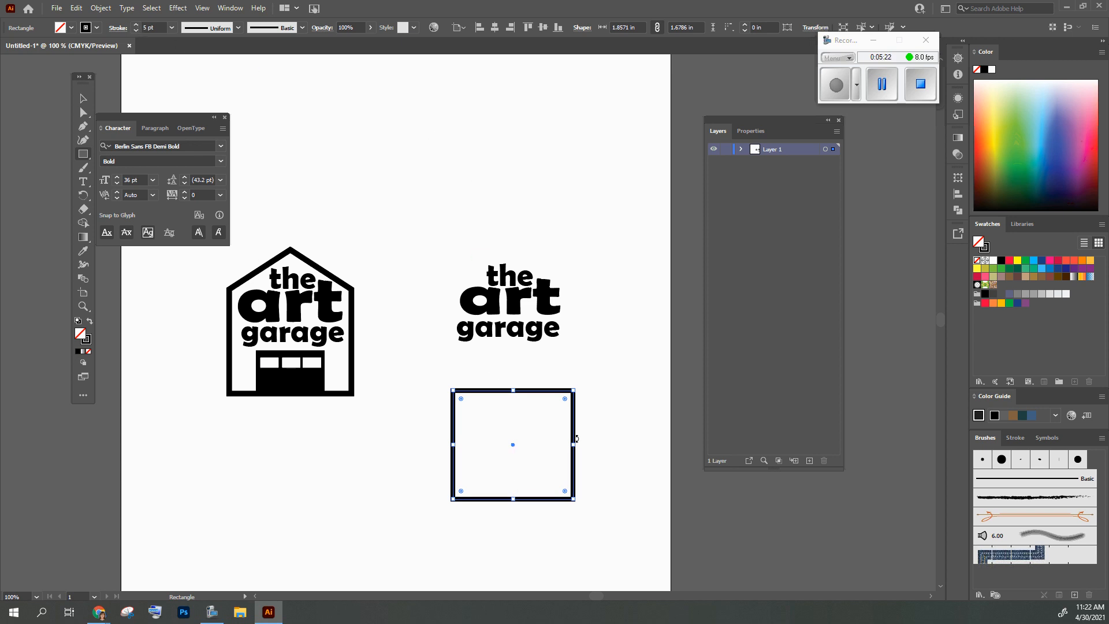
Add an anchor point at the middle of the rectangle's upper edge and raise it about 0.62 in into a roof peak
left_click(83, 100)
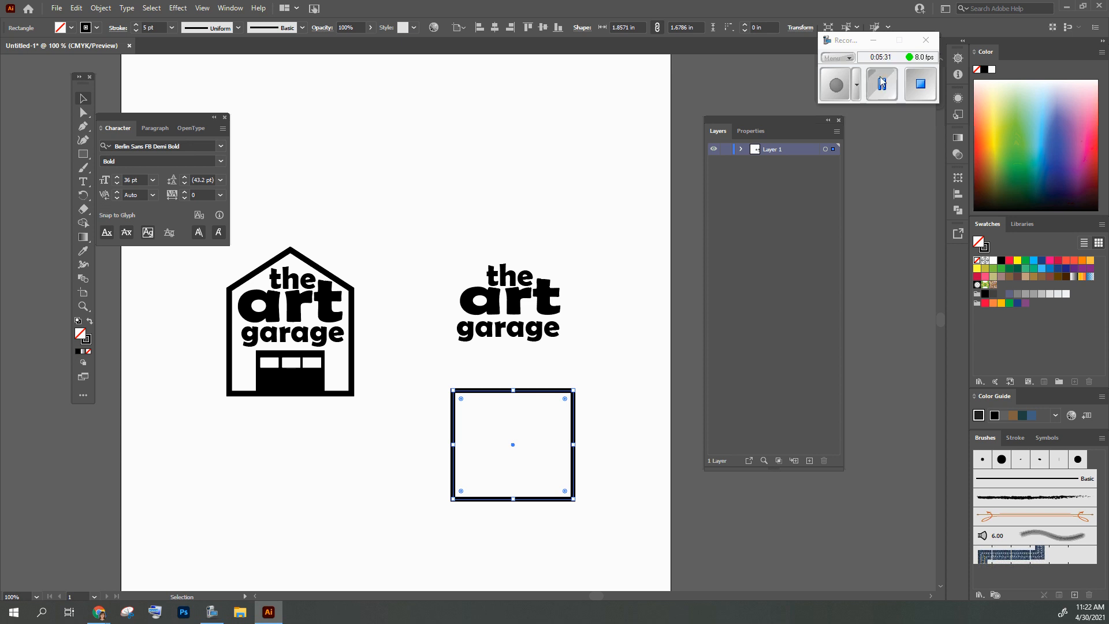
key("a")
left_click(836, 86)
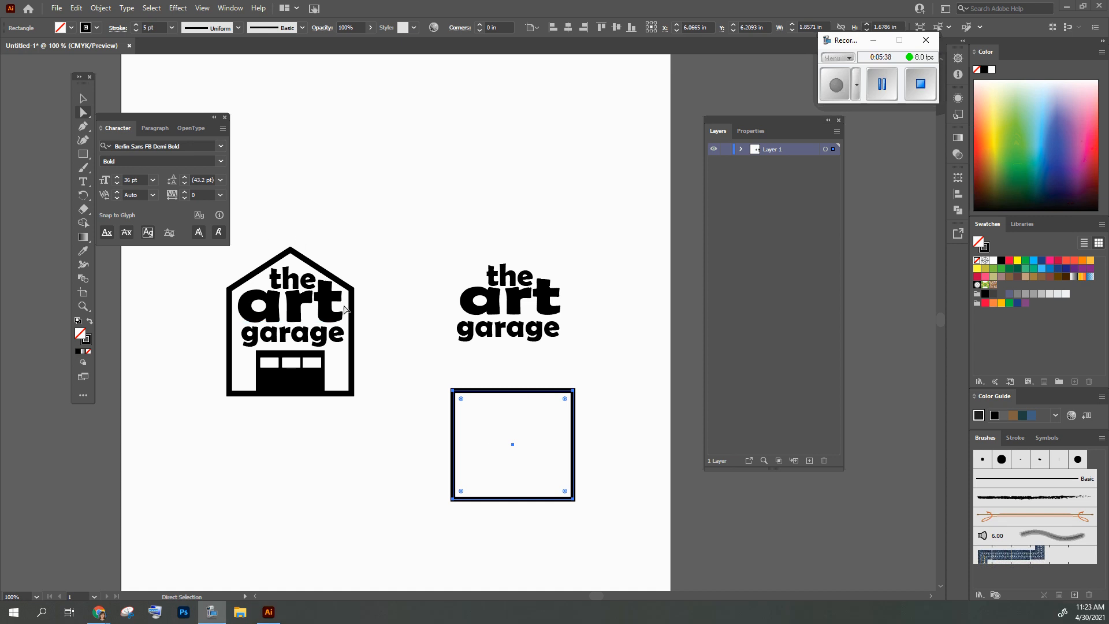
left_click(83, 129)
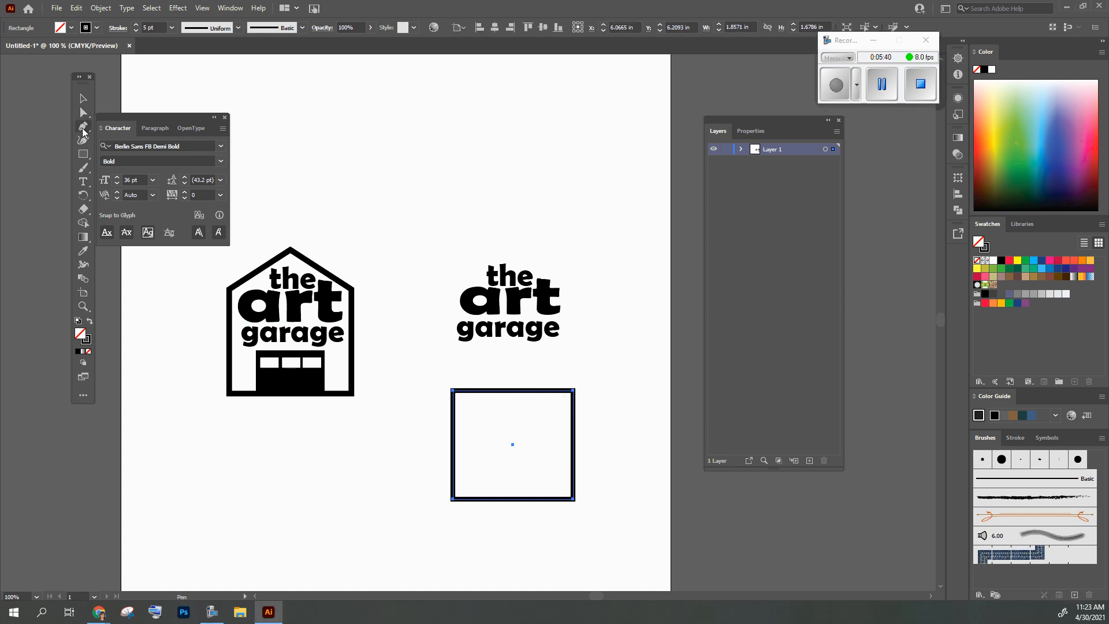
left_click(513, 392)
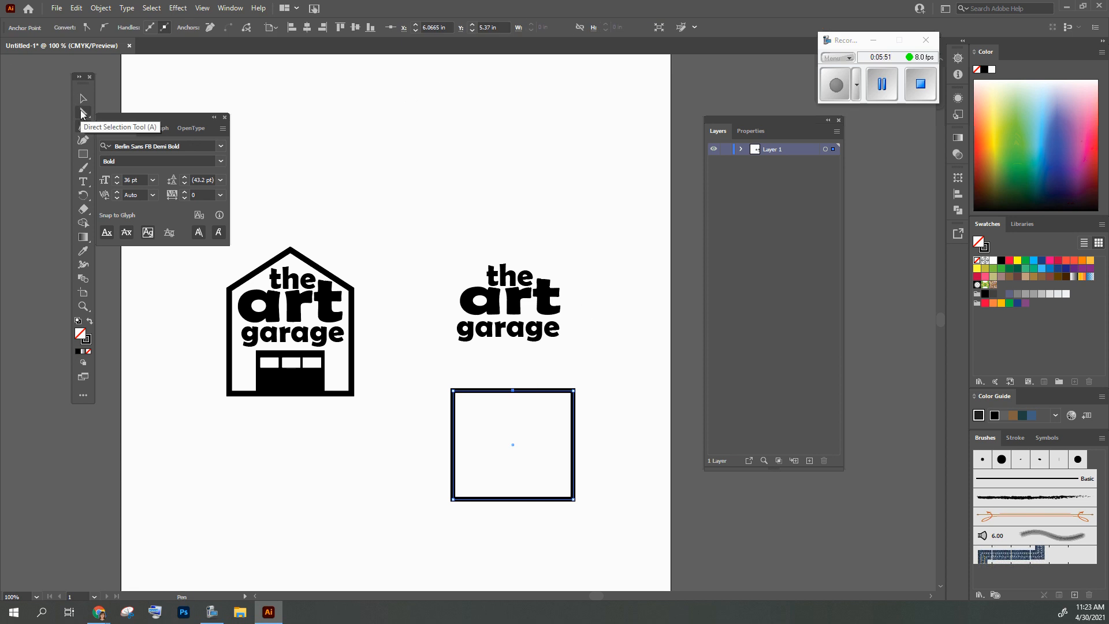
left_click(83, 114)
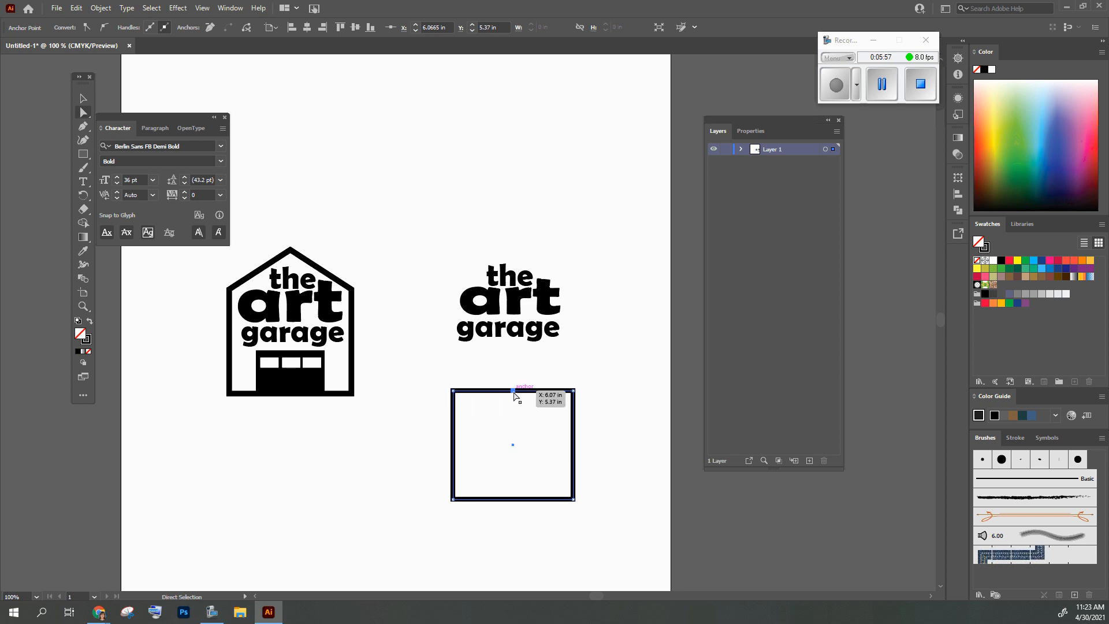
left_click_drag(515, 391, 514, 350)
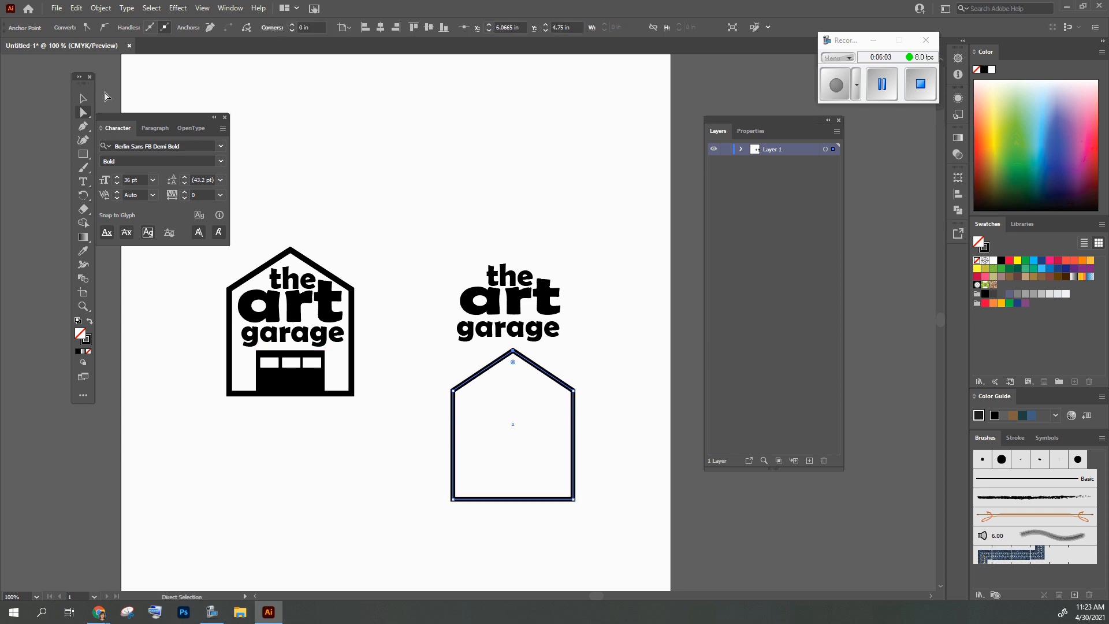
Move the house outline up so that it surrounds the new "the art garage" lettering
left_click(83, 98)
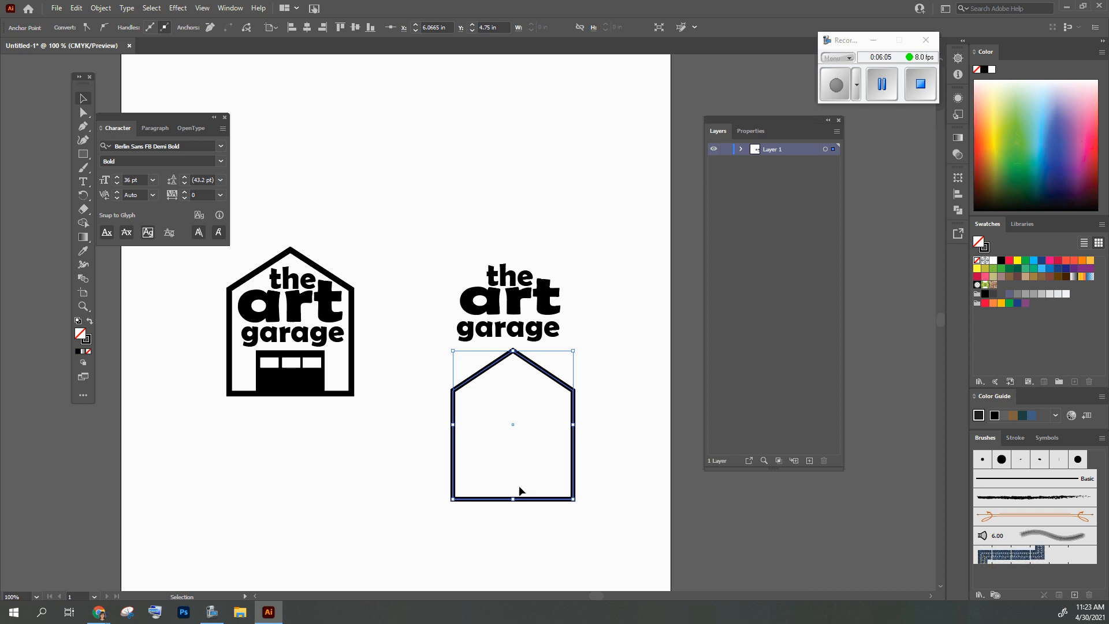
left_click(521, 437)
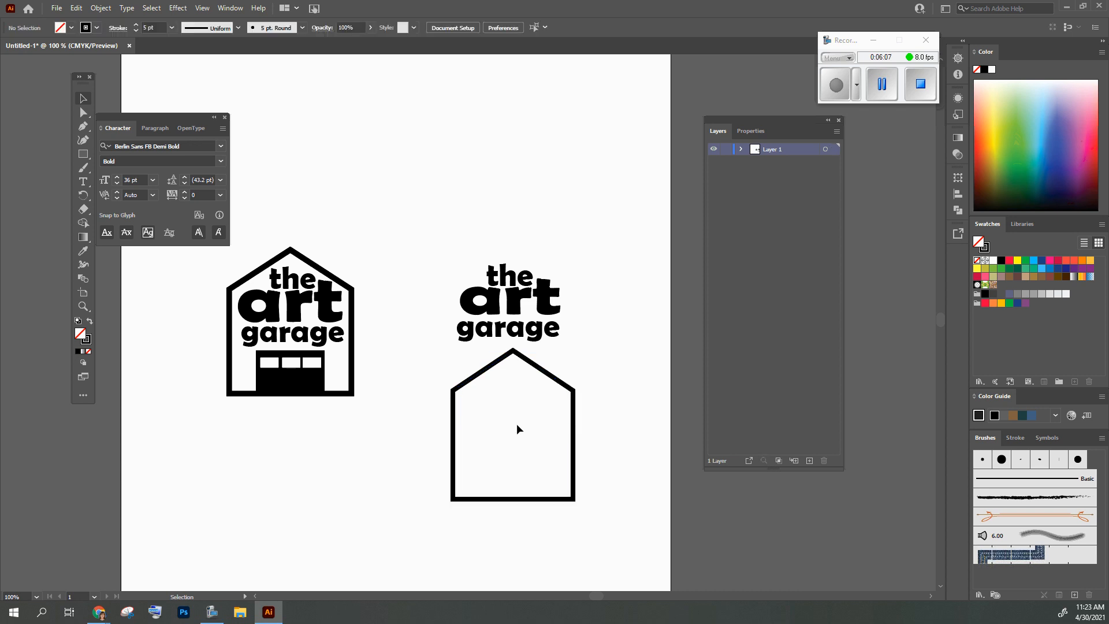
left_click_drag(513, 428, 512, 323)
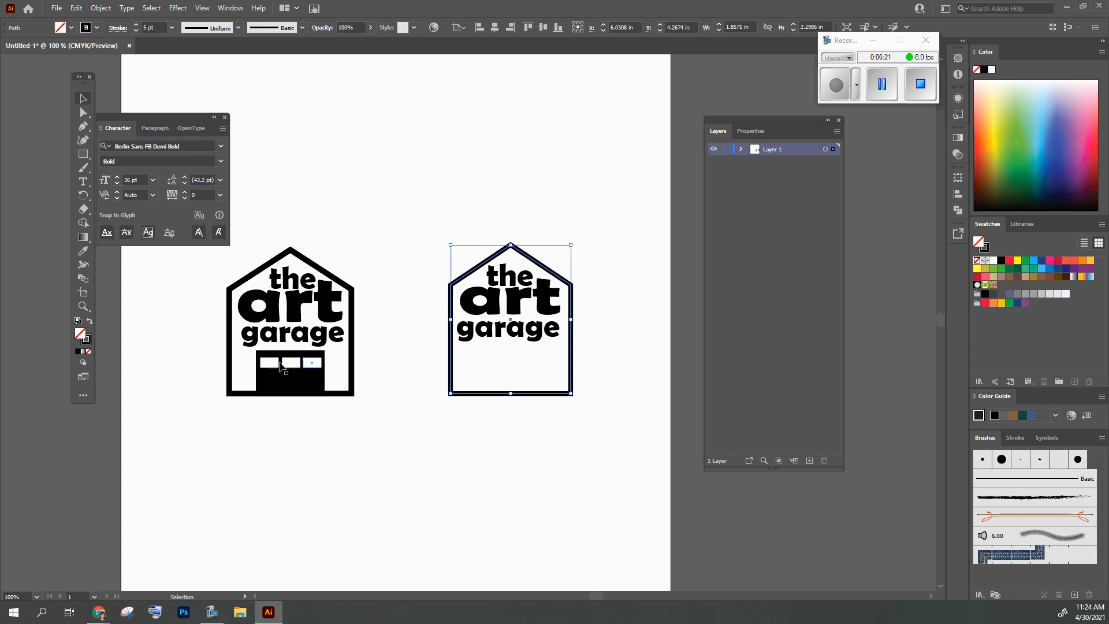
left_click(83, 153)
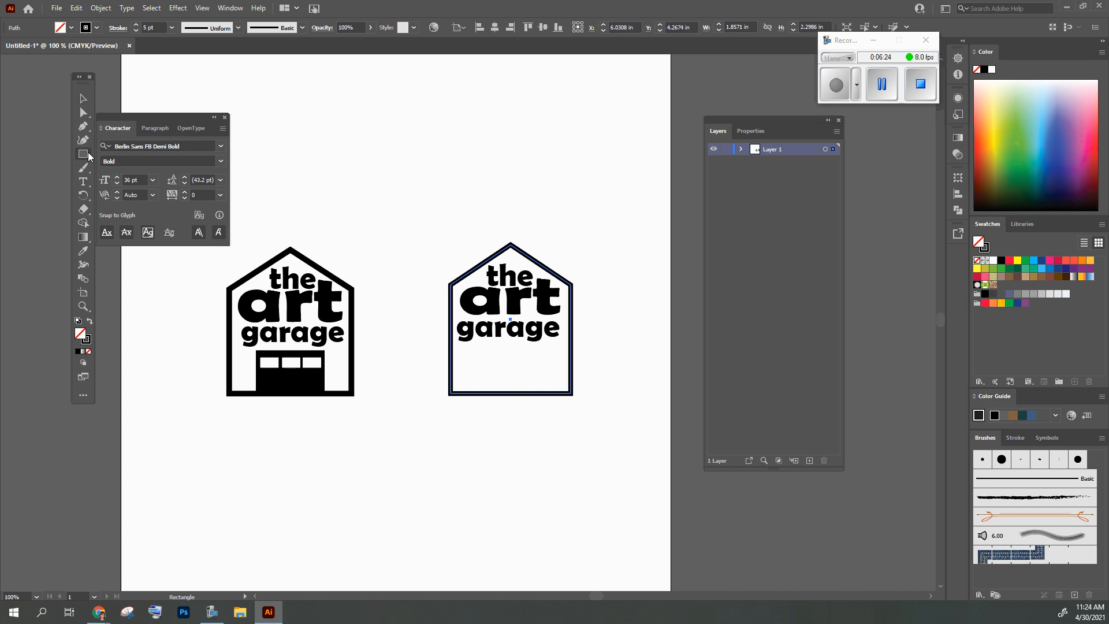
left_click(59, 28)
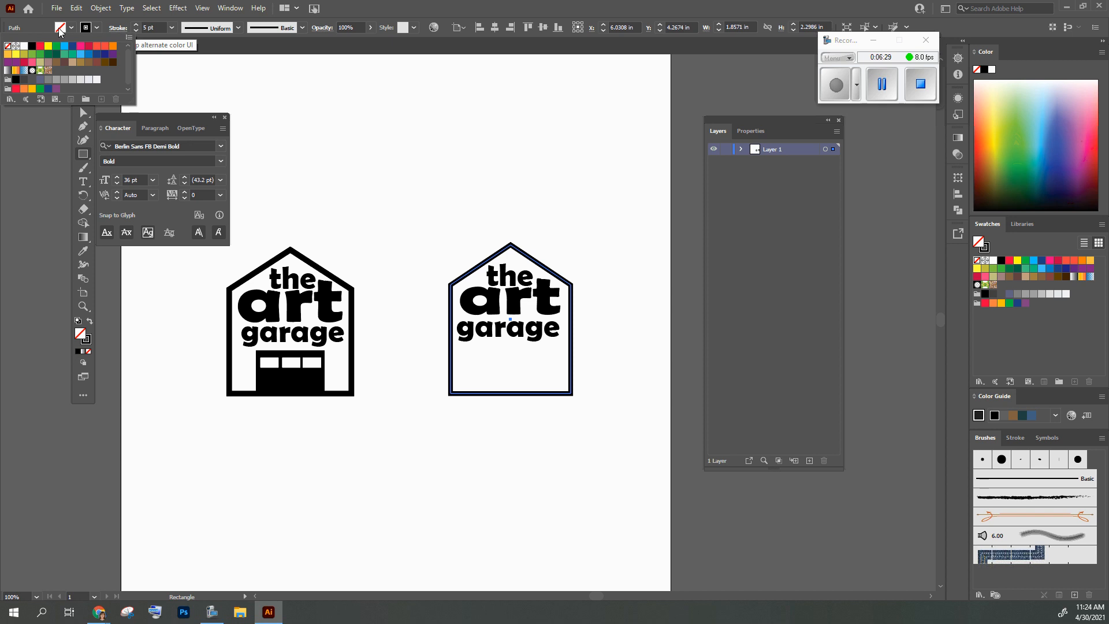
left_click(32, 46)
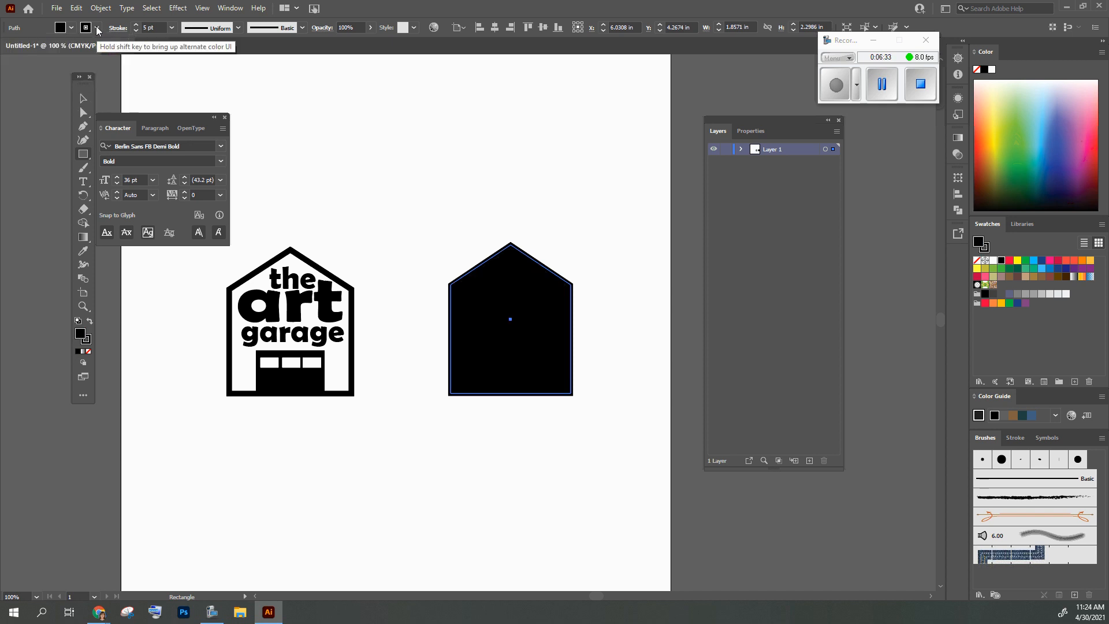
key("ctrl+z")
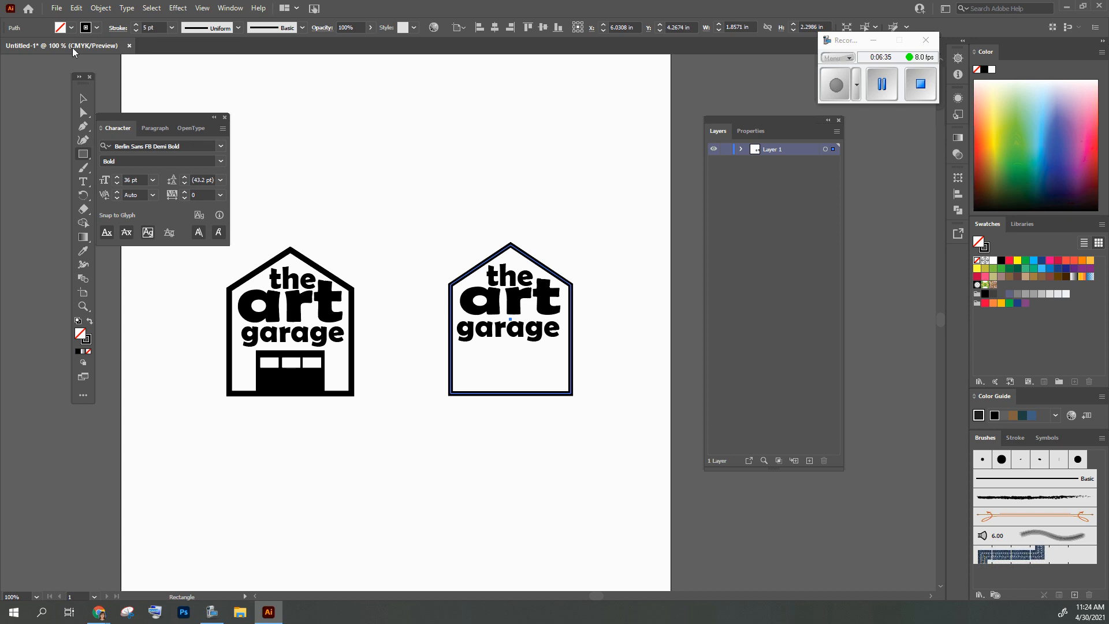
left_click(83, 98)
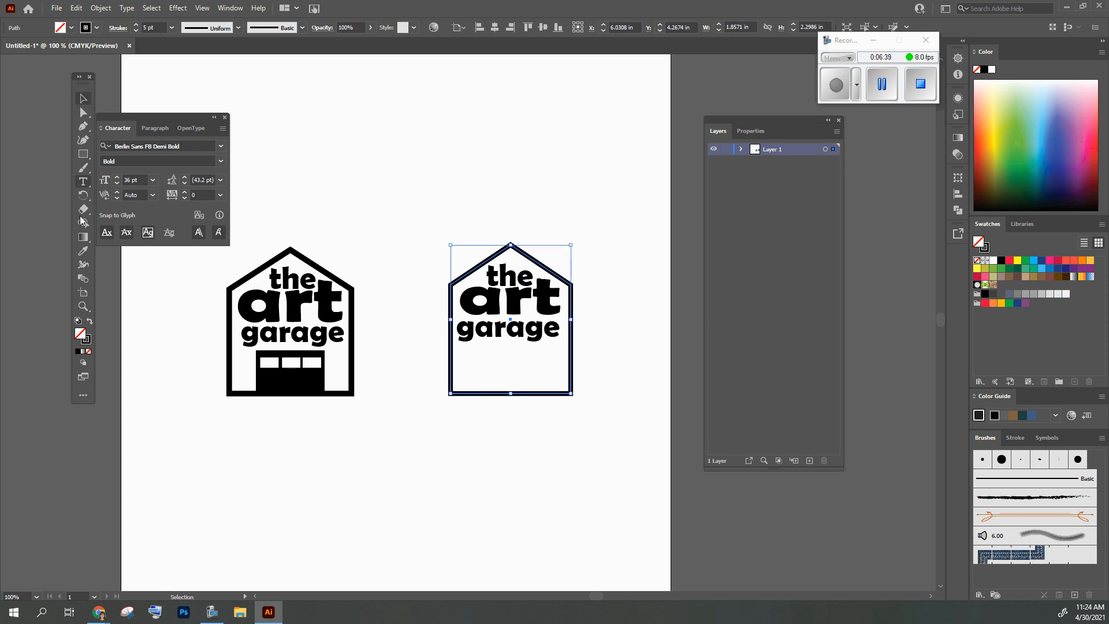
left_click(83, 153)
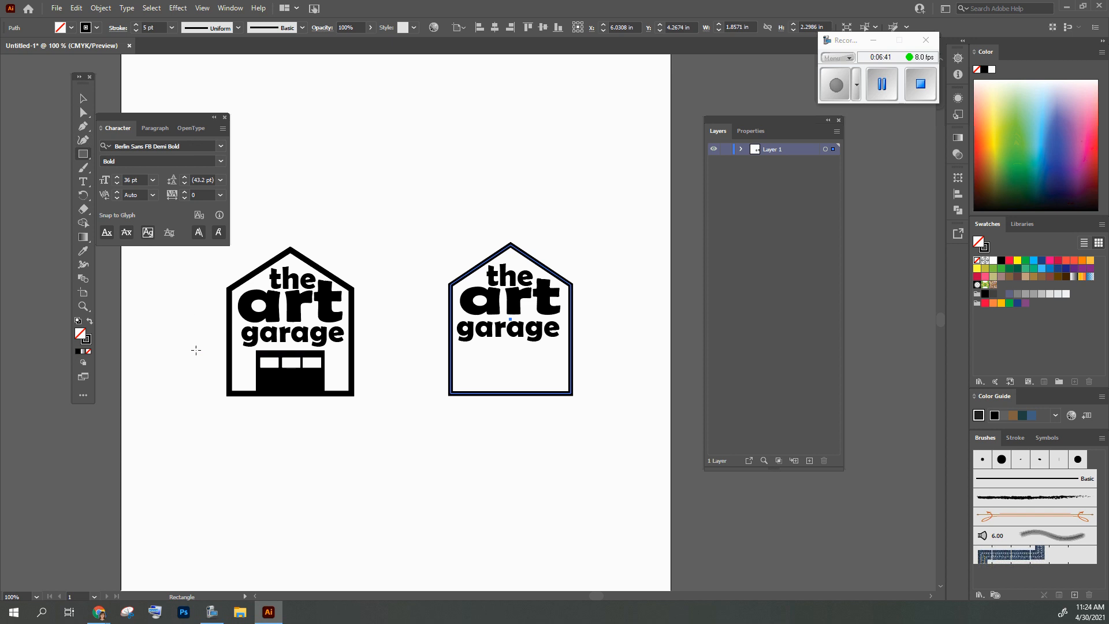
left_click(60, 28)
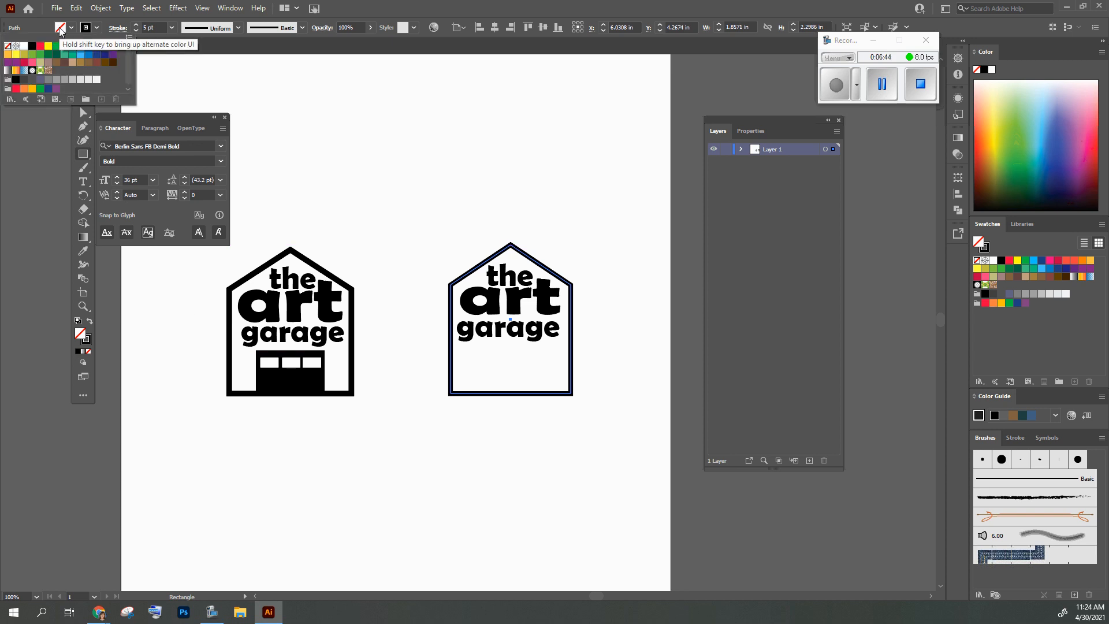
left_click(32, 46)
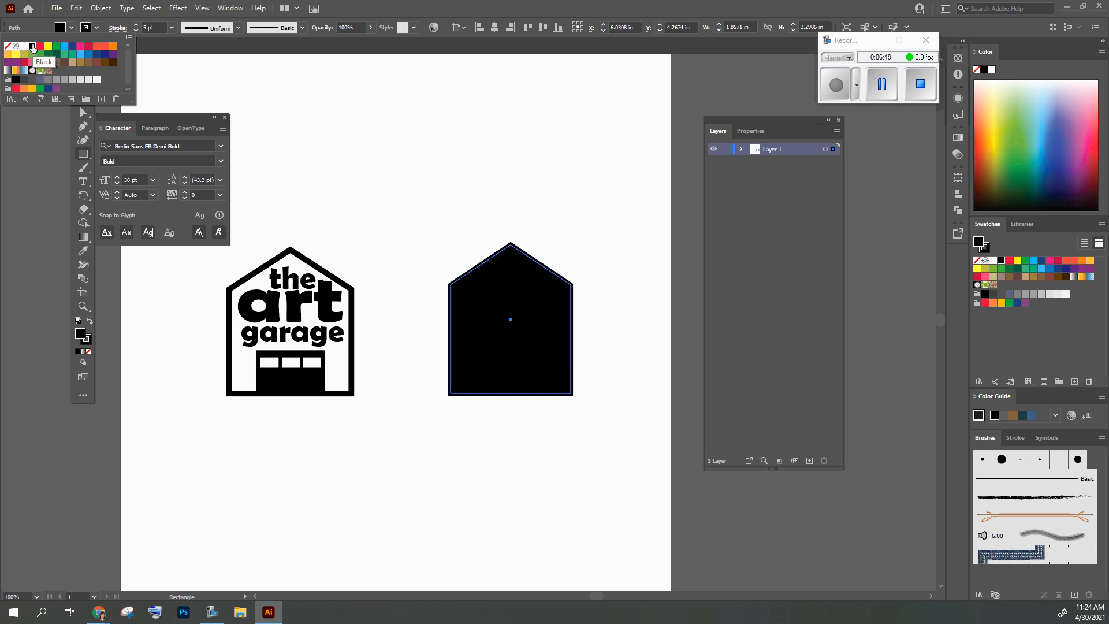
key("Escape")
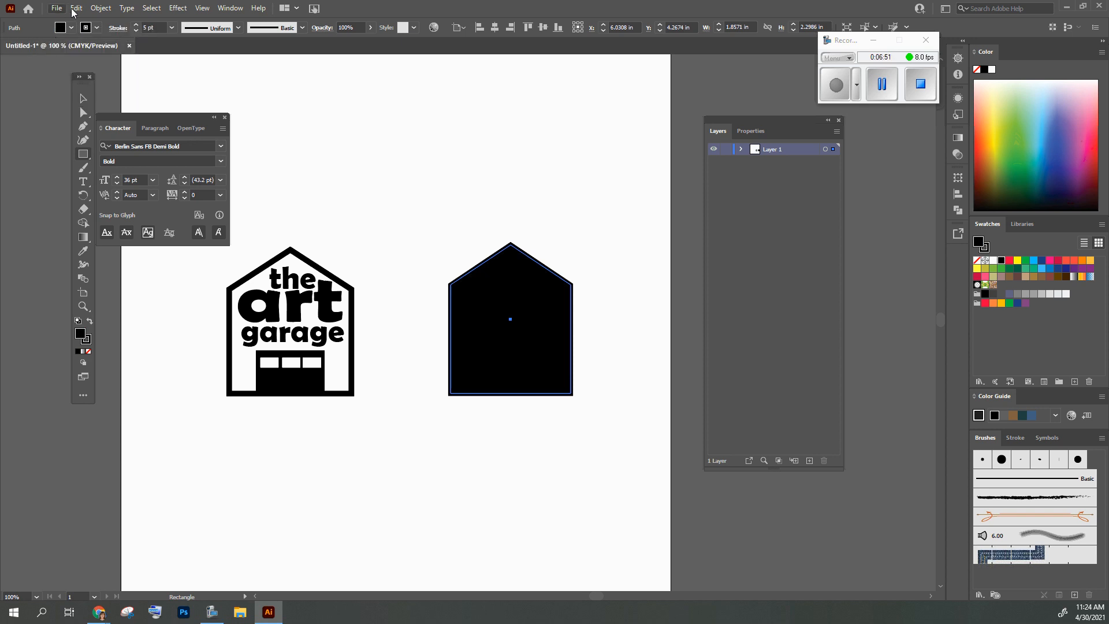
Draw a rectangle about 1.31 by 1.03 in below the house outline, with a black fill and no stroke
left_click(883, 84)
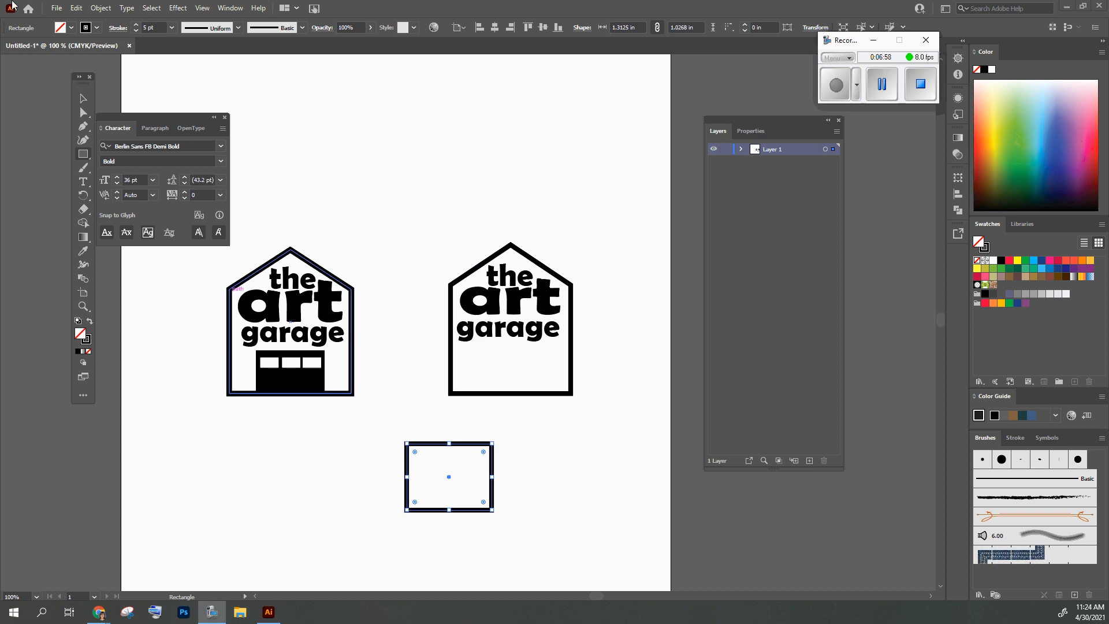
left_click(64, 29)
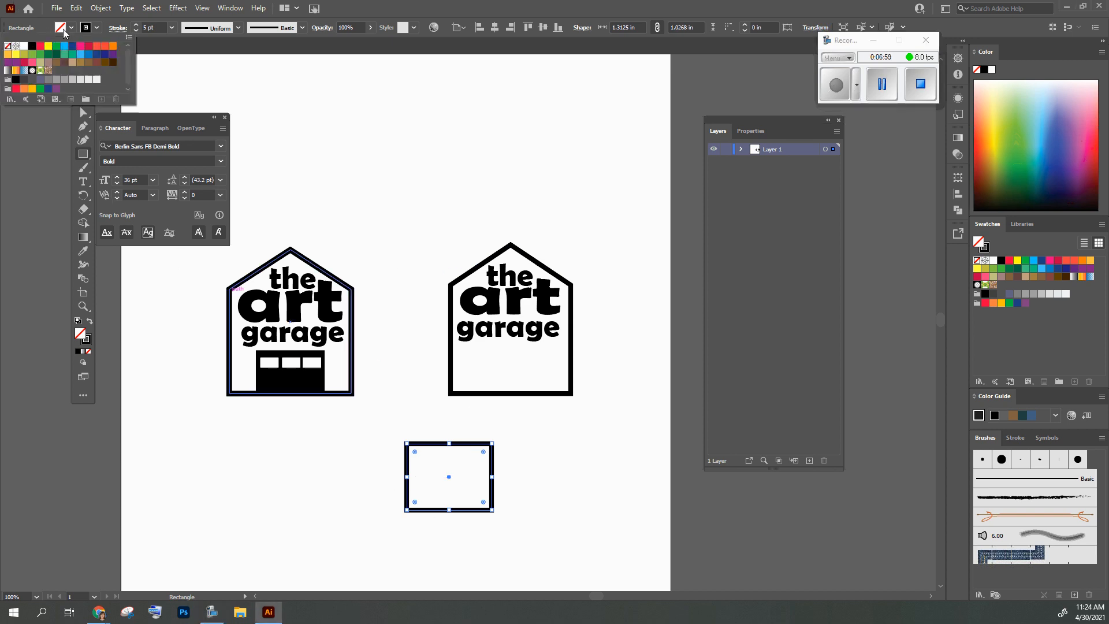
left_click(32, 48)
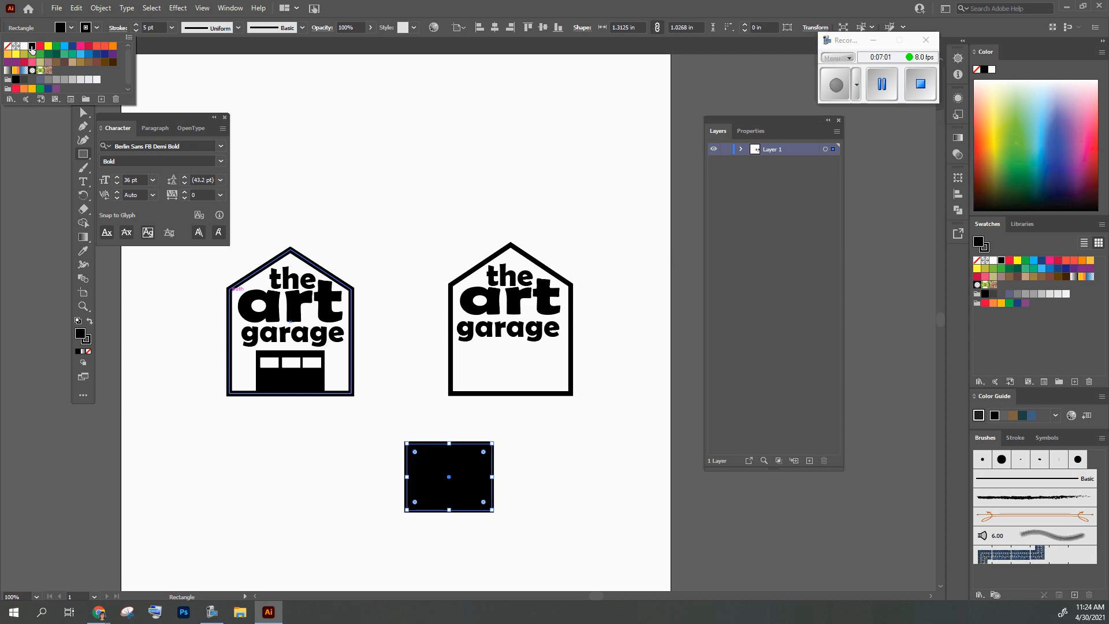
left_click(97, 29)
left_click(98, 30)
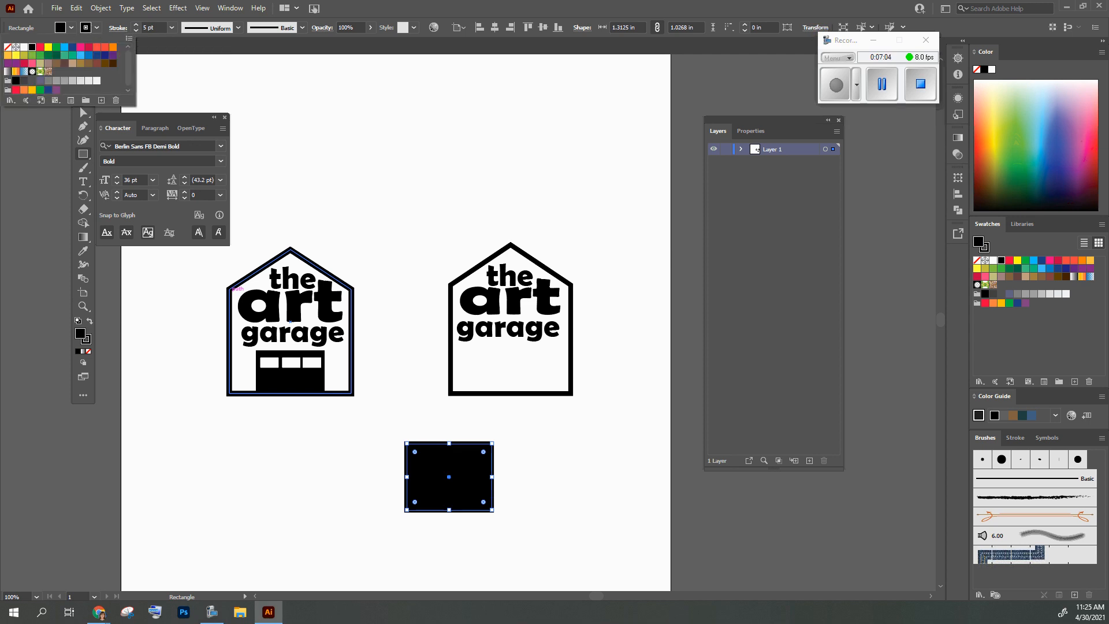
left_click(7, 47)
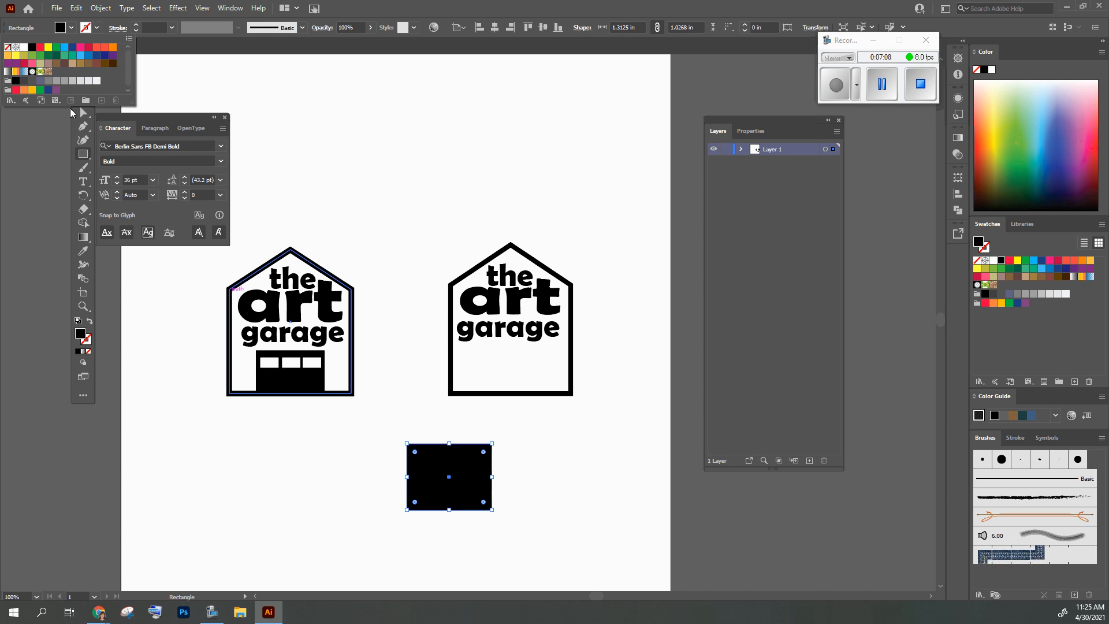
left_click(249, 75)
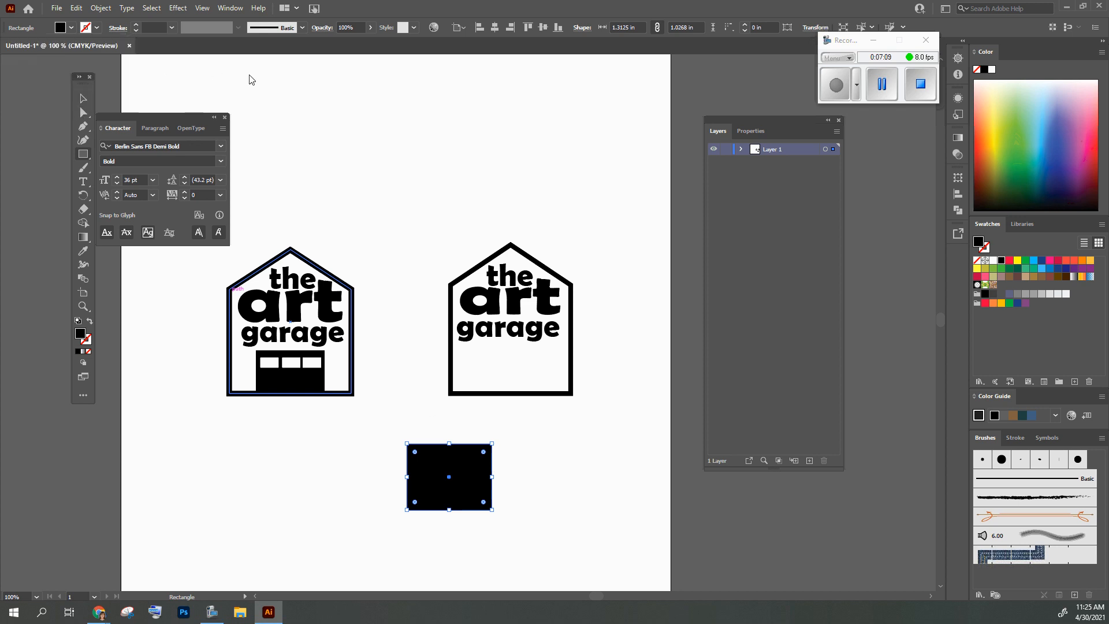
Shrink the black rectangle and place it as the garage door under "garage", resting on the outline's base
left_click(84, 99)
left_click_drag(492, 443, 473, 464)
left_click_drag(460, 502, 528, 382)
left_click(570, 537)
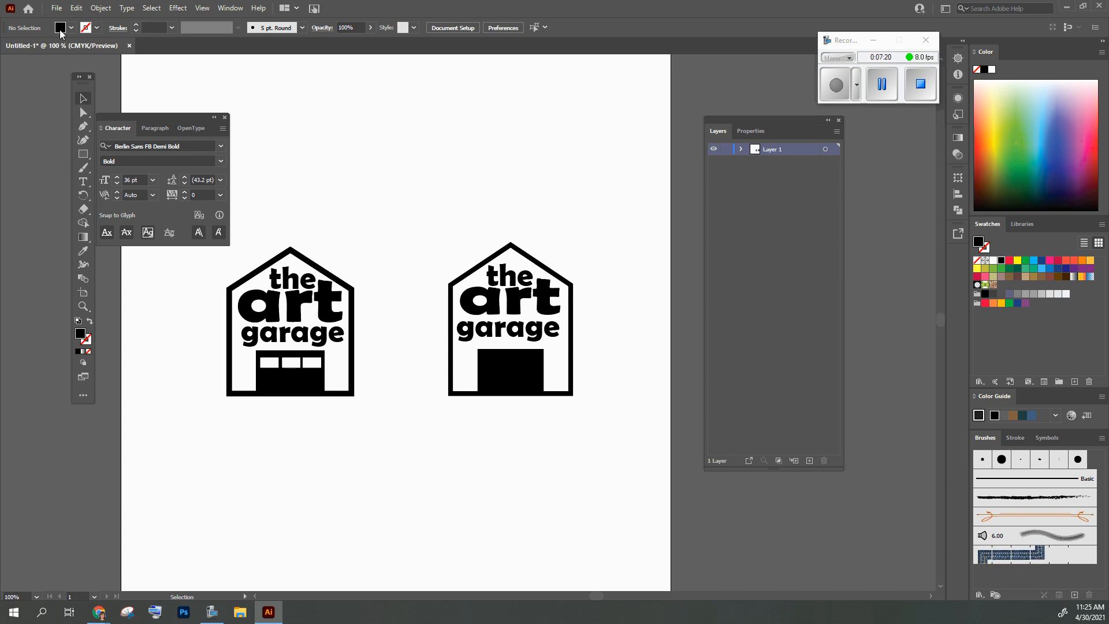
Draw a small rectangle about 0.23 by 0.15 in below the original logo and fill it with white
left_click(85, 154)
mouse_move(297, 457)
left_mouse_down()
mouse_move(321, 470)
mouse_move(313, 467)
left_mouse_up()
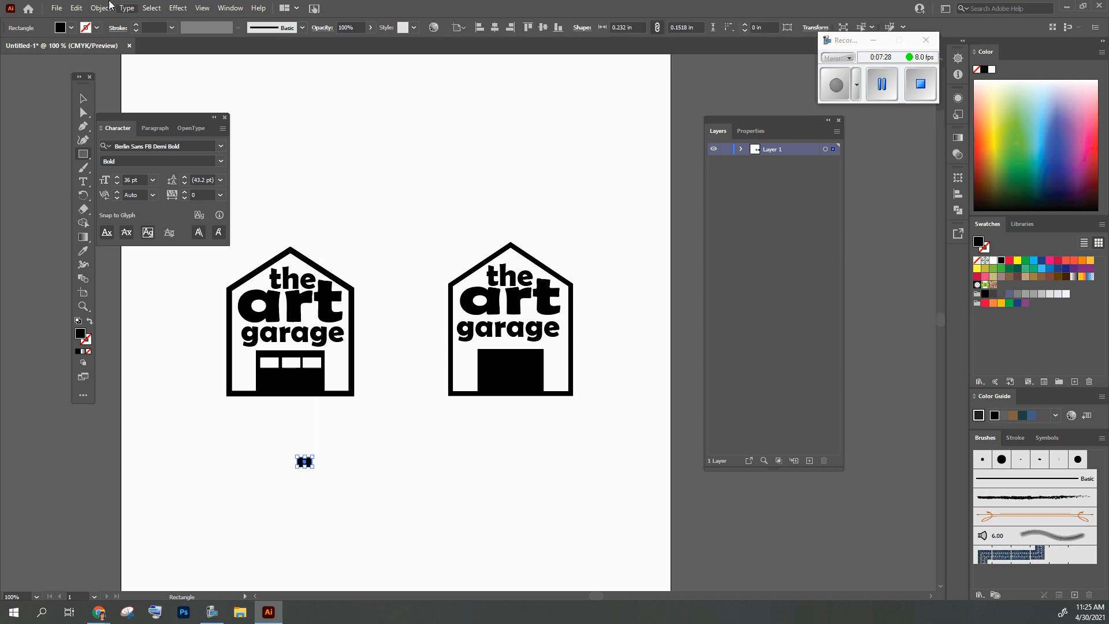
left_click(60, 27)
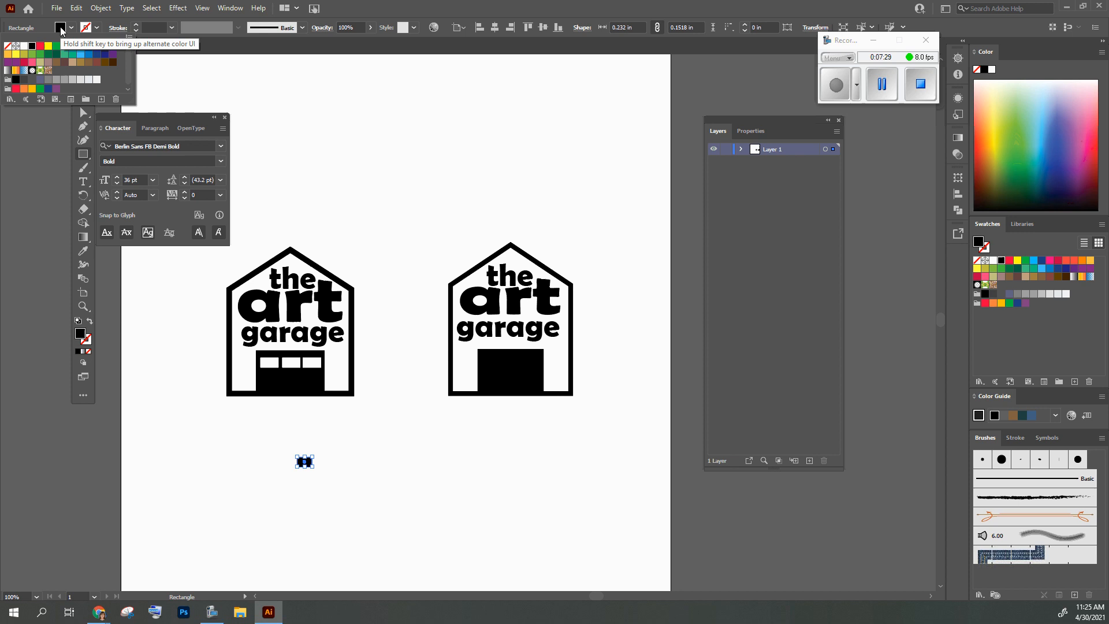
left_click(24, 46)
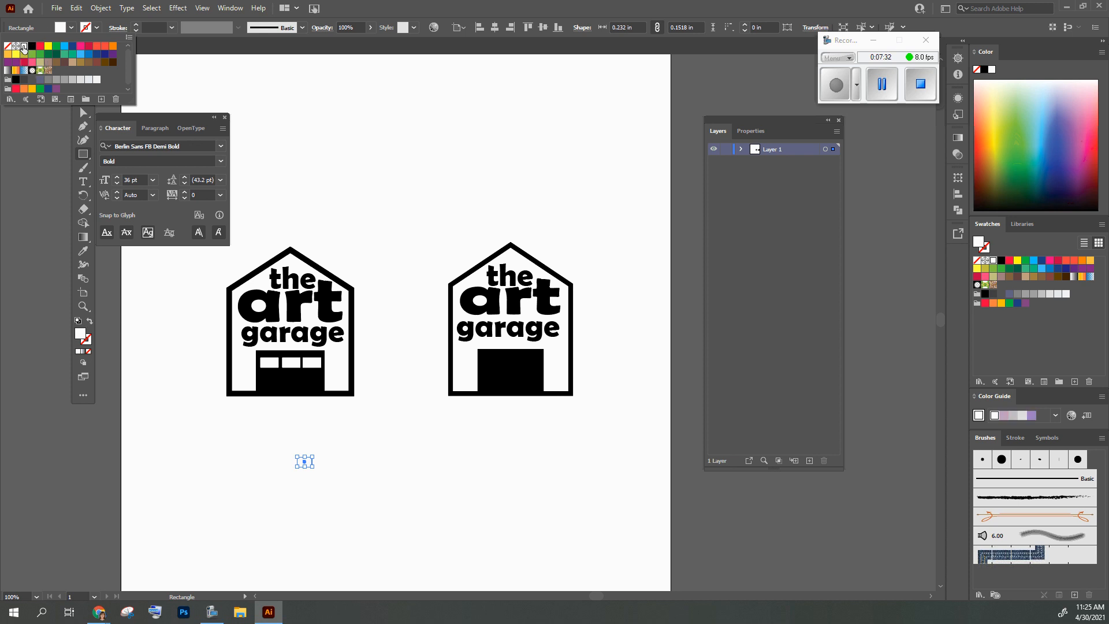
left_click(337, 48)
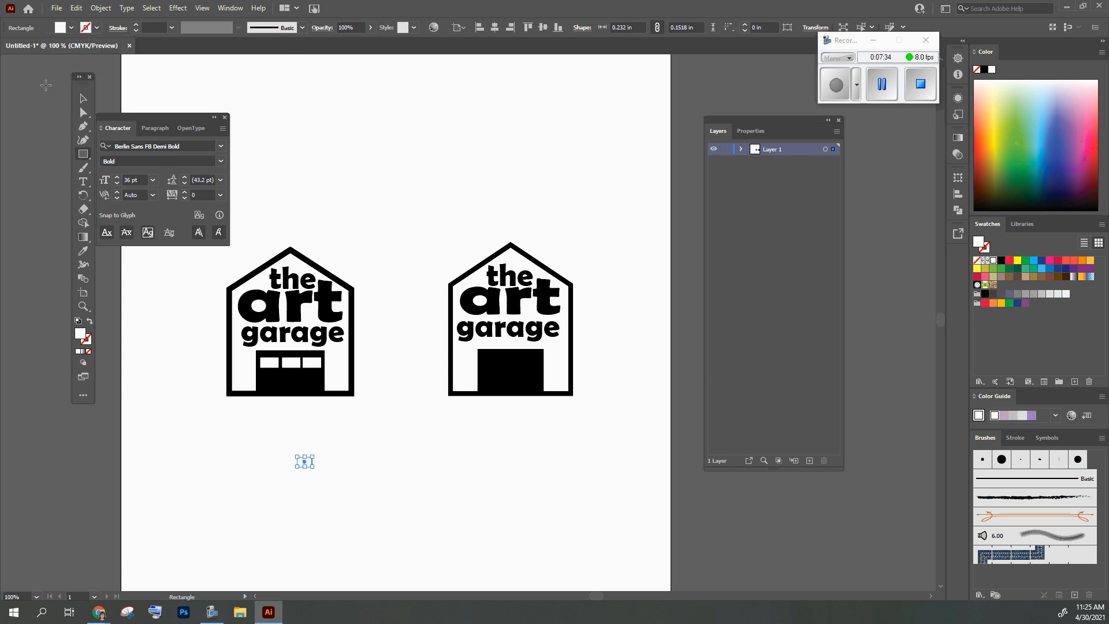
Place the white rectangle near the black garage door's upper edge and add two copies beside it, forming a row of three windows
left_click(84, 99)
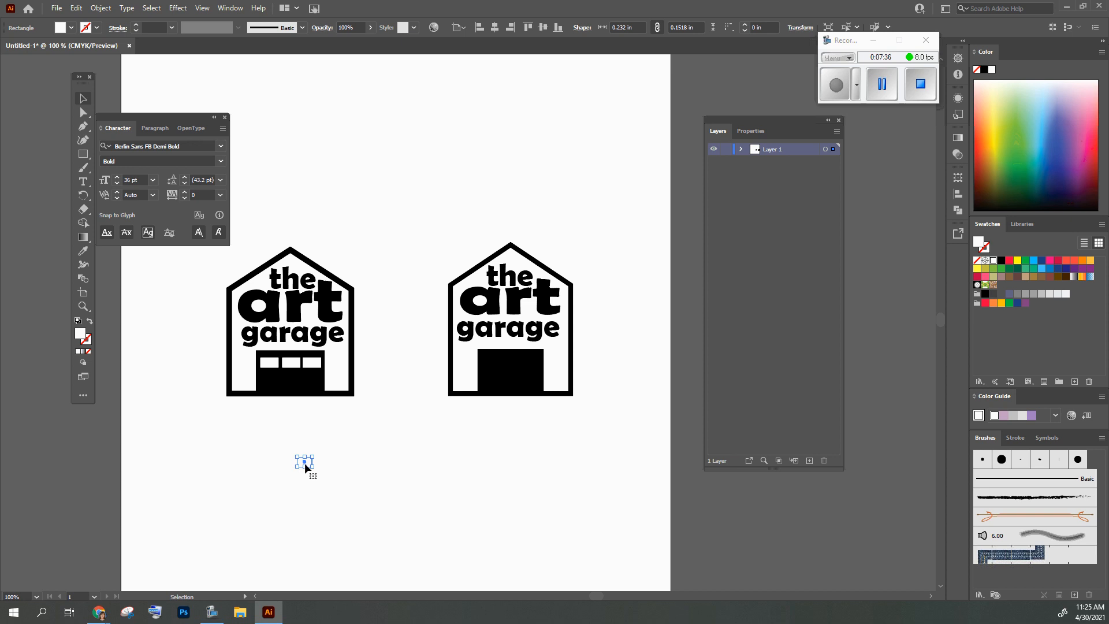
left_click_drag(305, 466, 492, 361)
left_click(498, 448)
left_click_drag(468, 323, 508, 354)
key("ctrl+z")
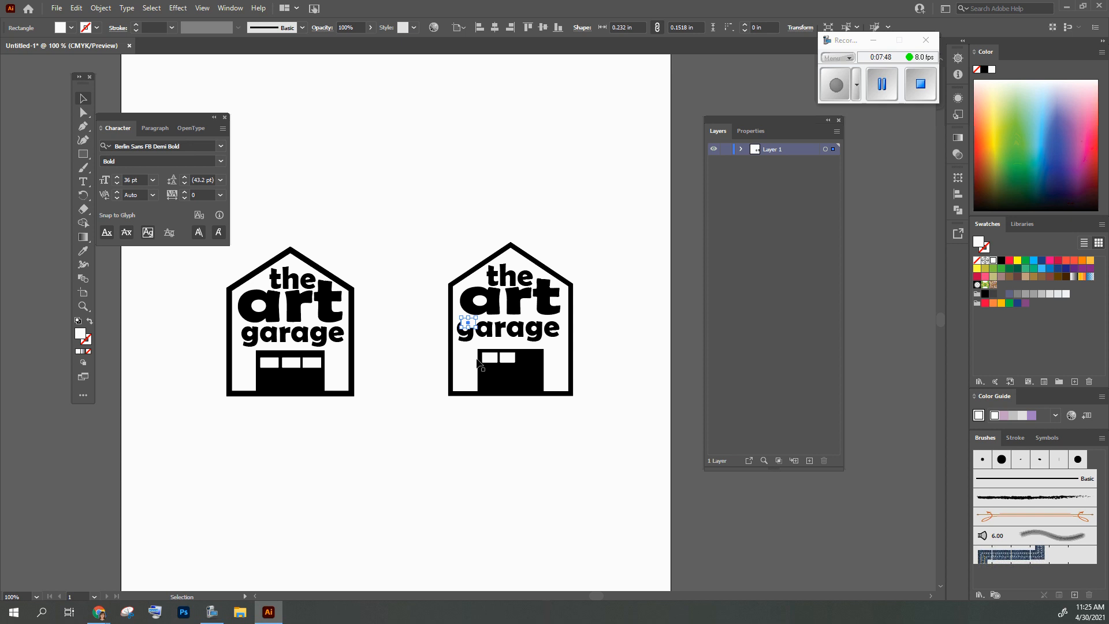
left_click_drag(470, 327, 512, 358)
left_click(503, 464)
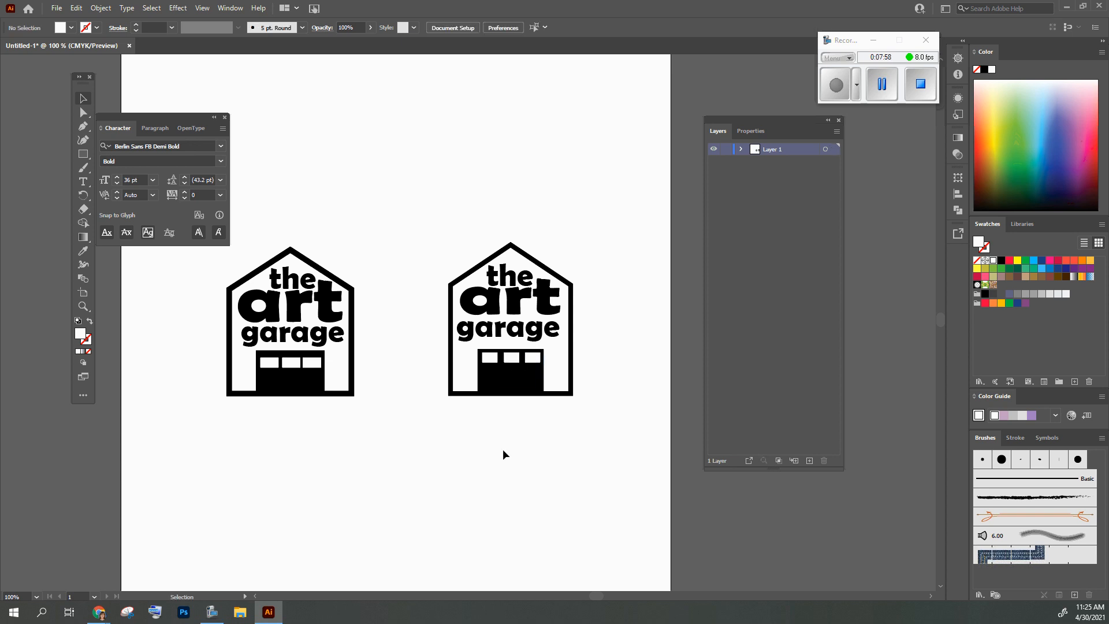